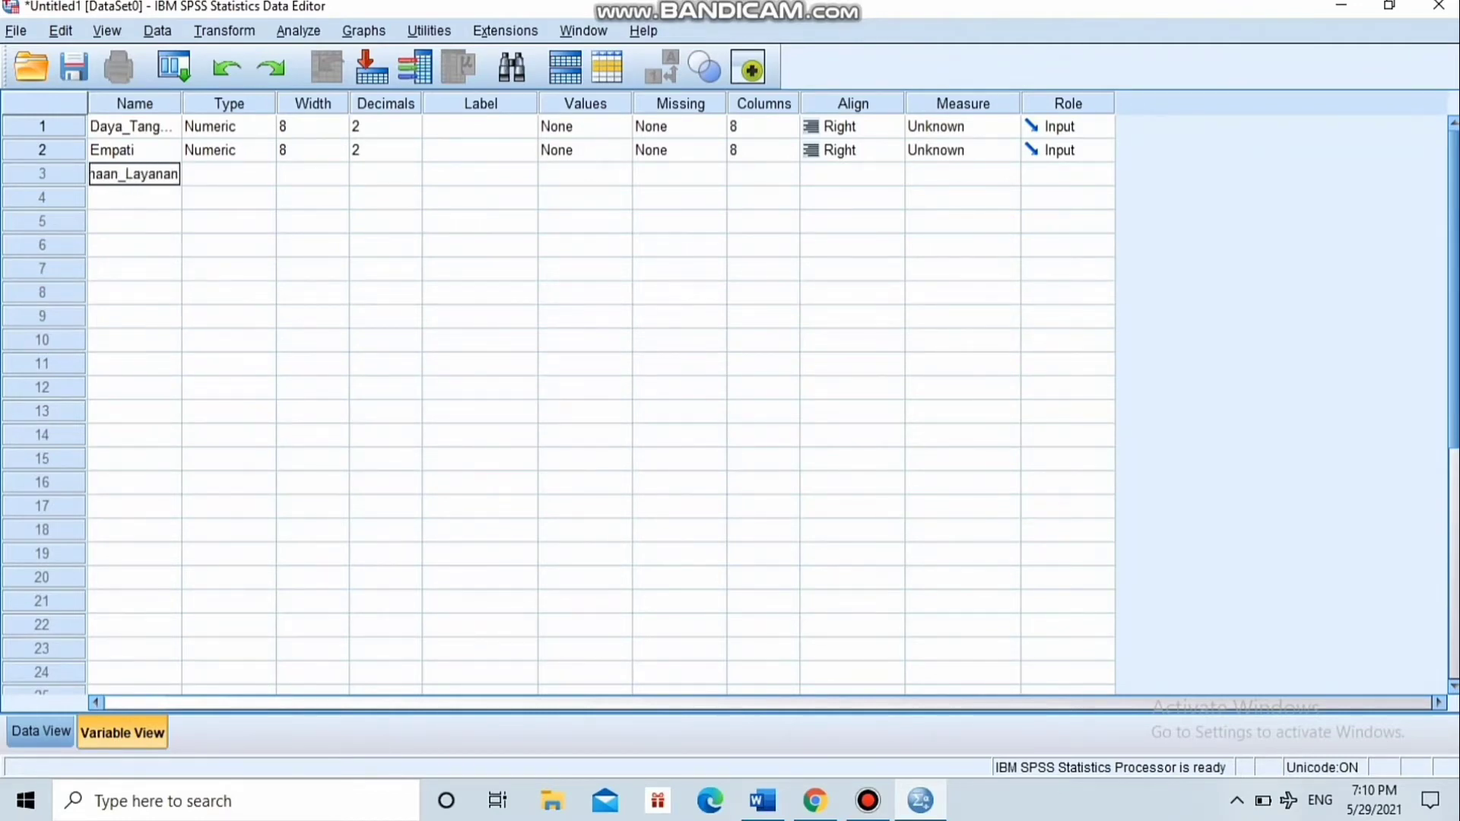
Commit Kepuasan_Penggunaan_Layanan as the third variable's name and widen the Name column to fit it
key("Return")
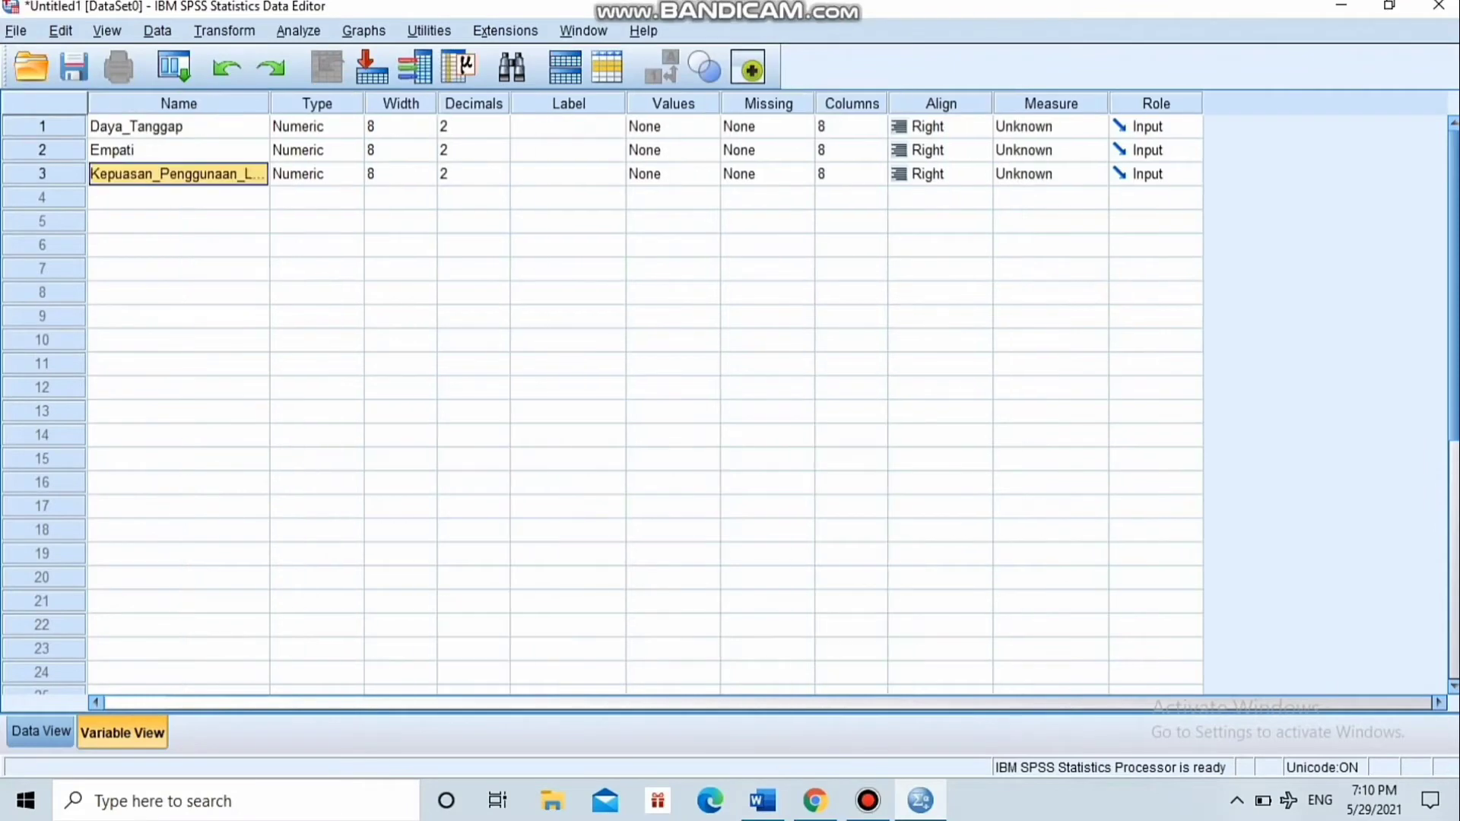
left_click_drag(270, 104, 350, 103)
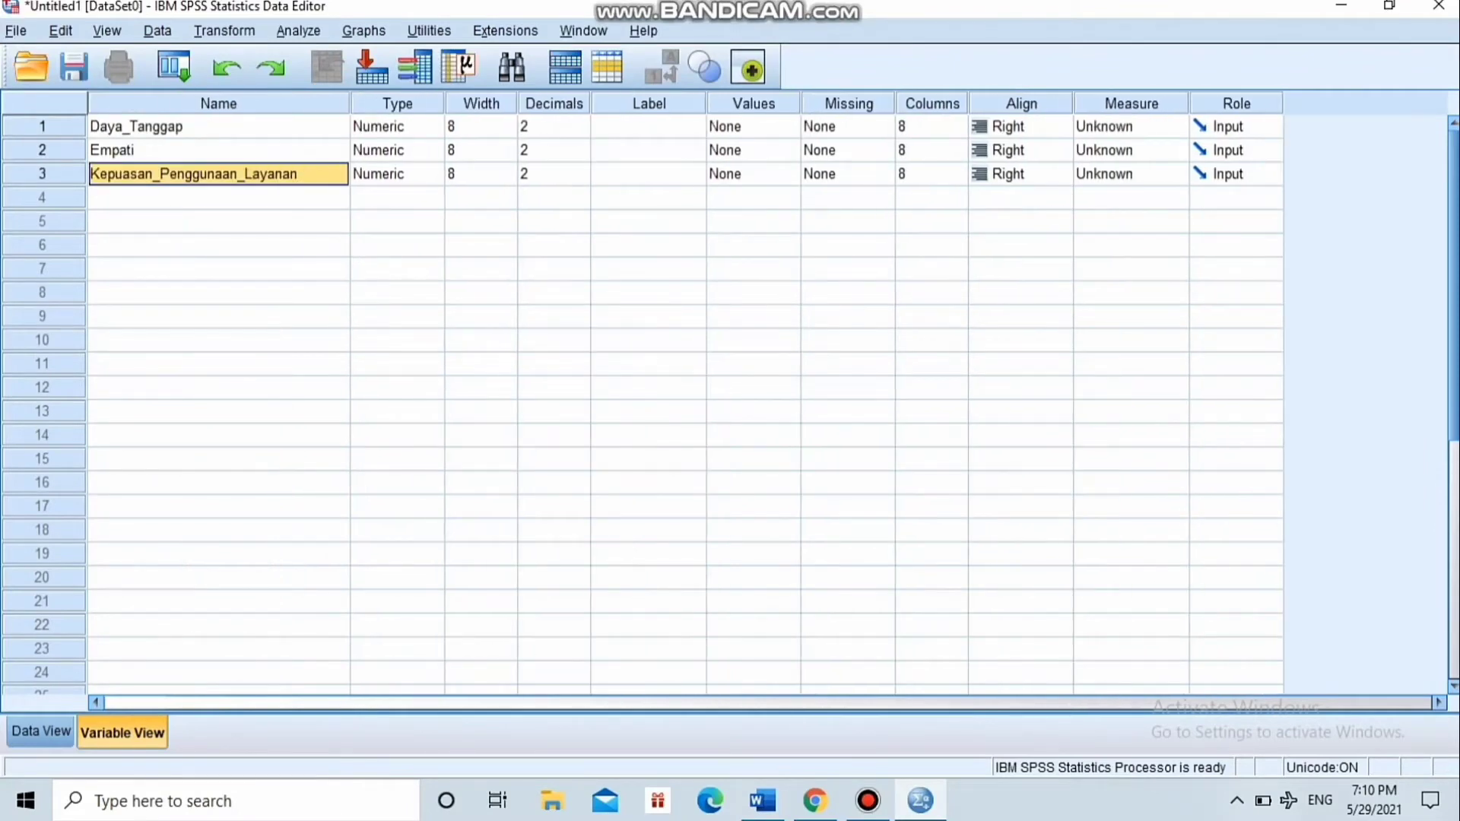
Set the decimals to 0 for Daya_Tanggap, Empati and Kepuasan_Penggunaan_Layanan
double_click(580, 131)
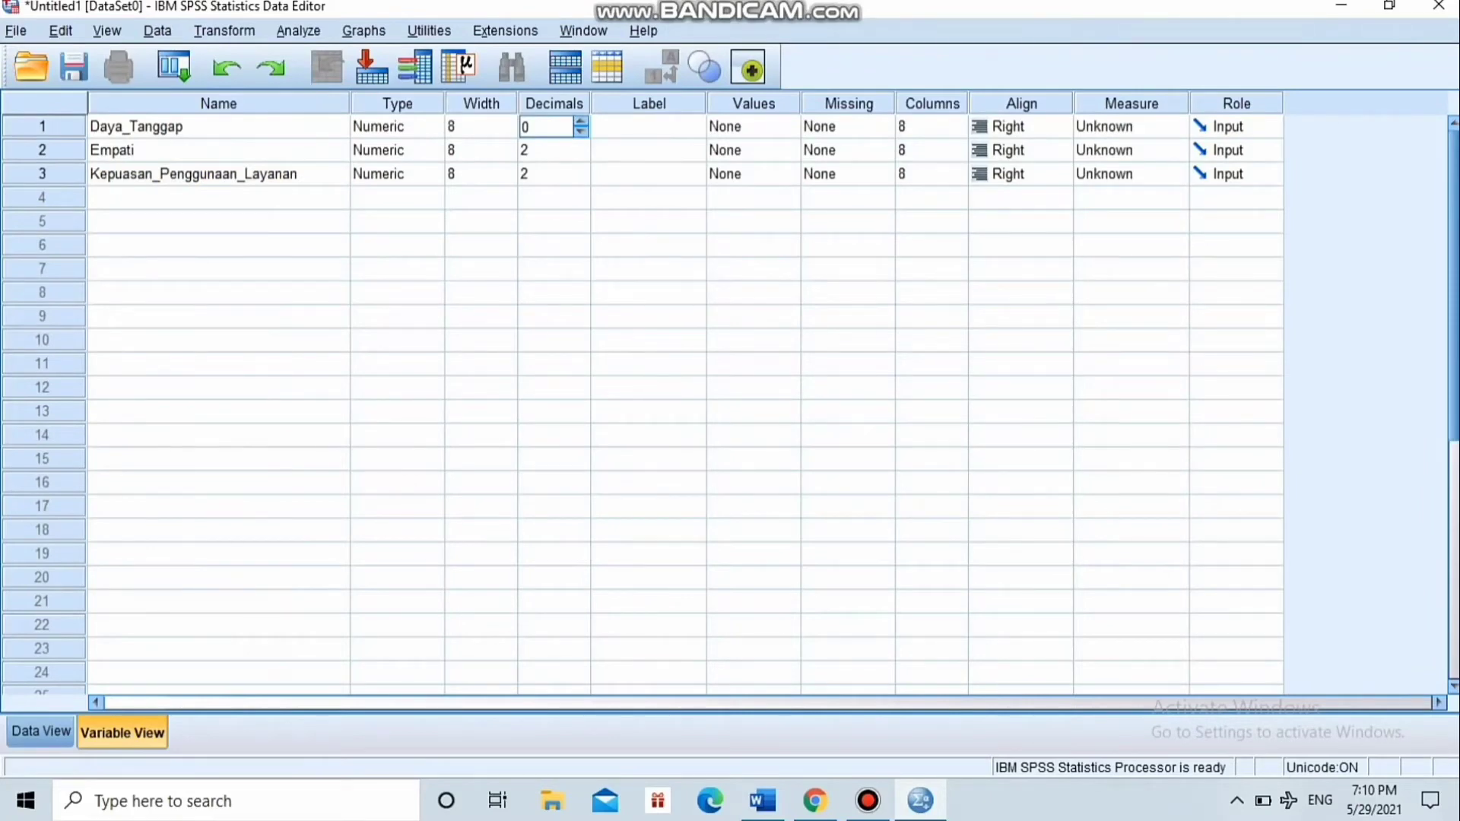
left_click(580, 155)
left_click(580, 155)
double_click(580, 179)
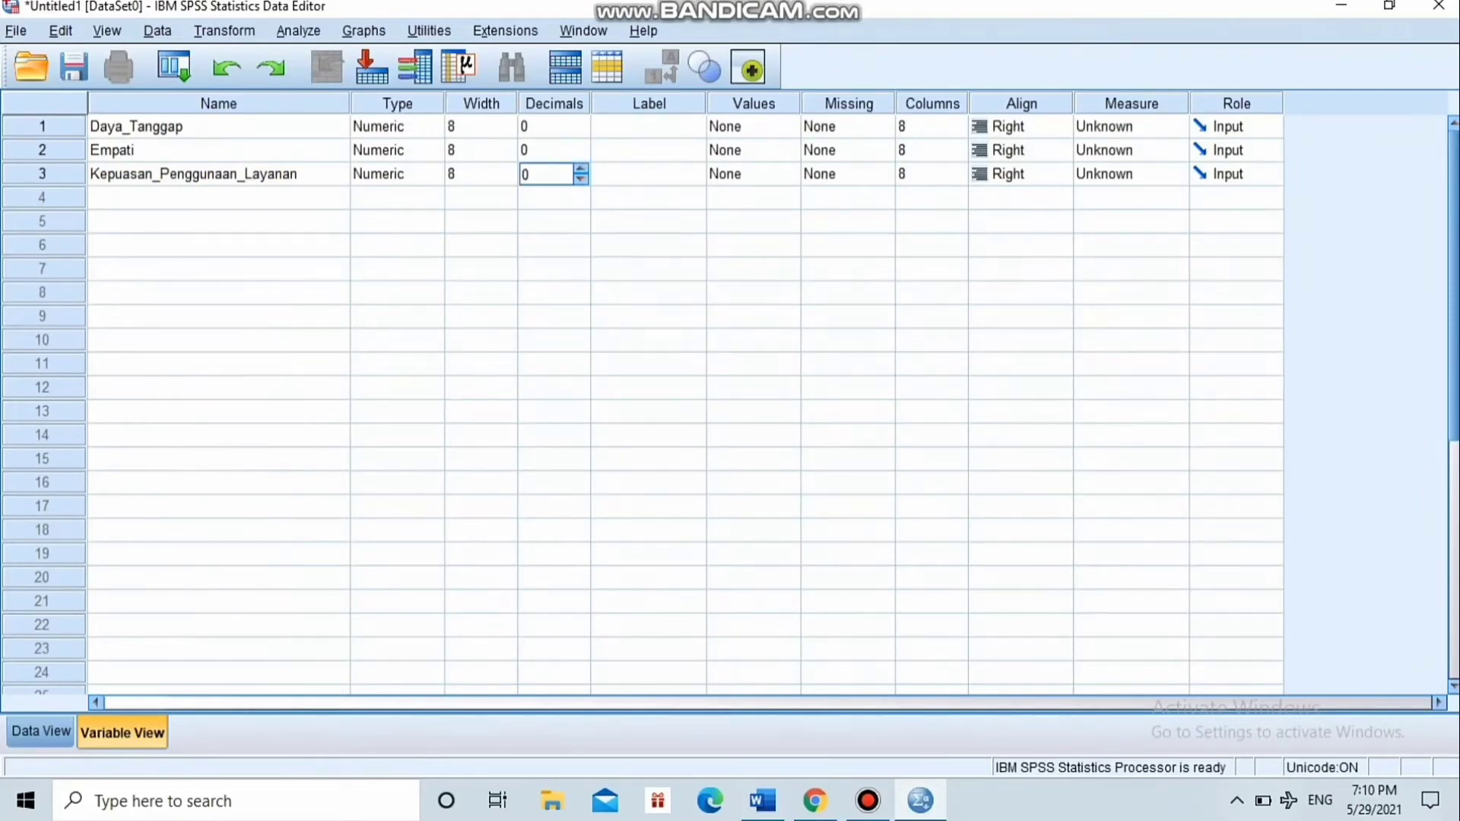
Label Daya_Tanggap as X1, Empati as X2 and Kepuasan_Penggunaan_Layanan as Y
left_click(648, 127)
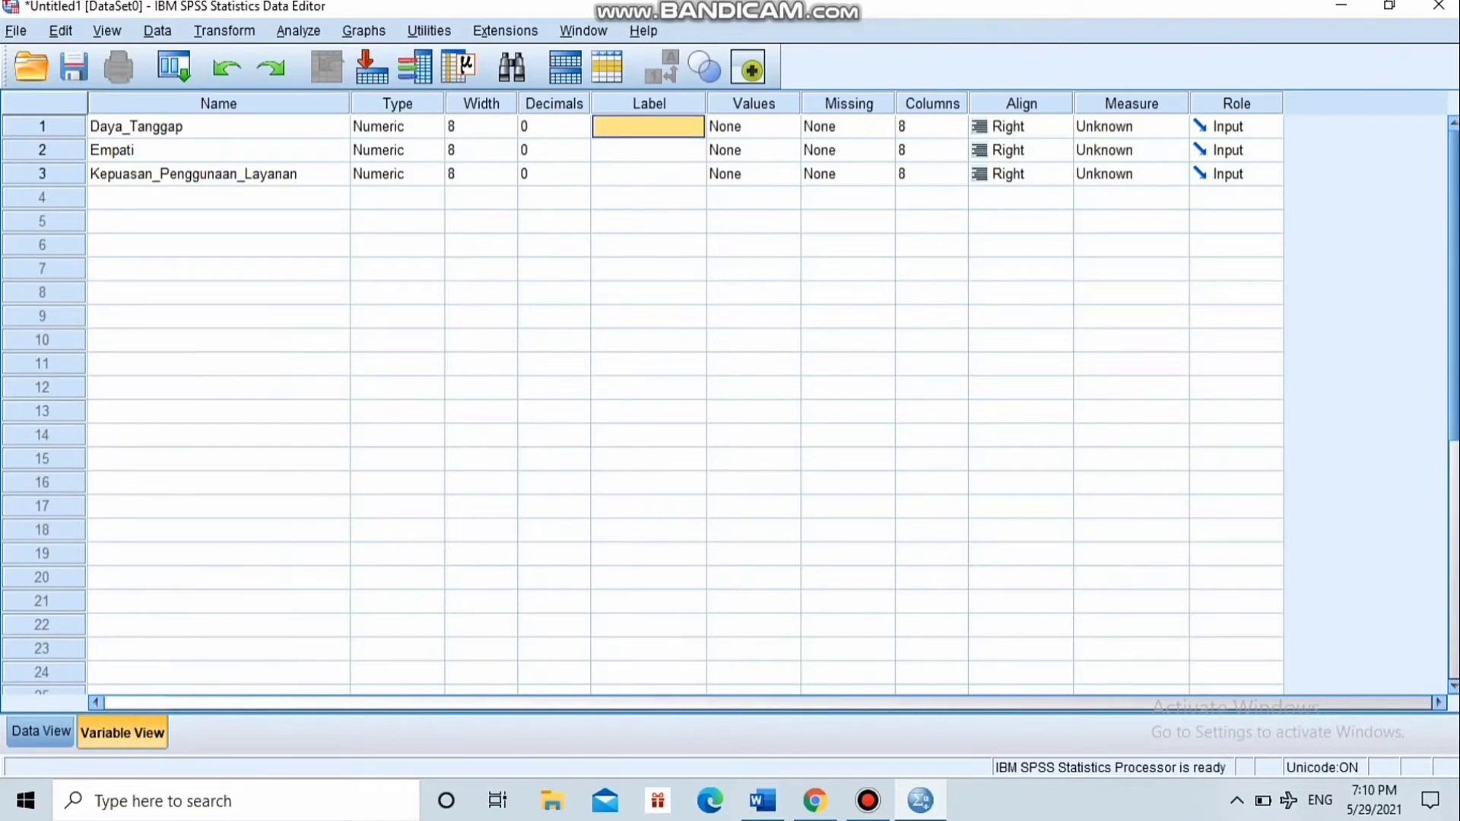
type("X")
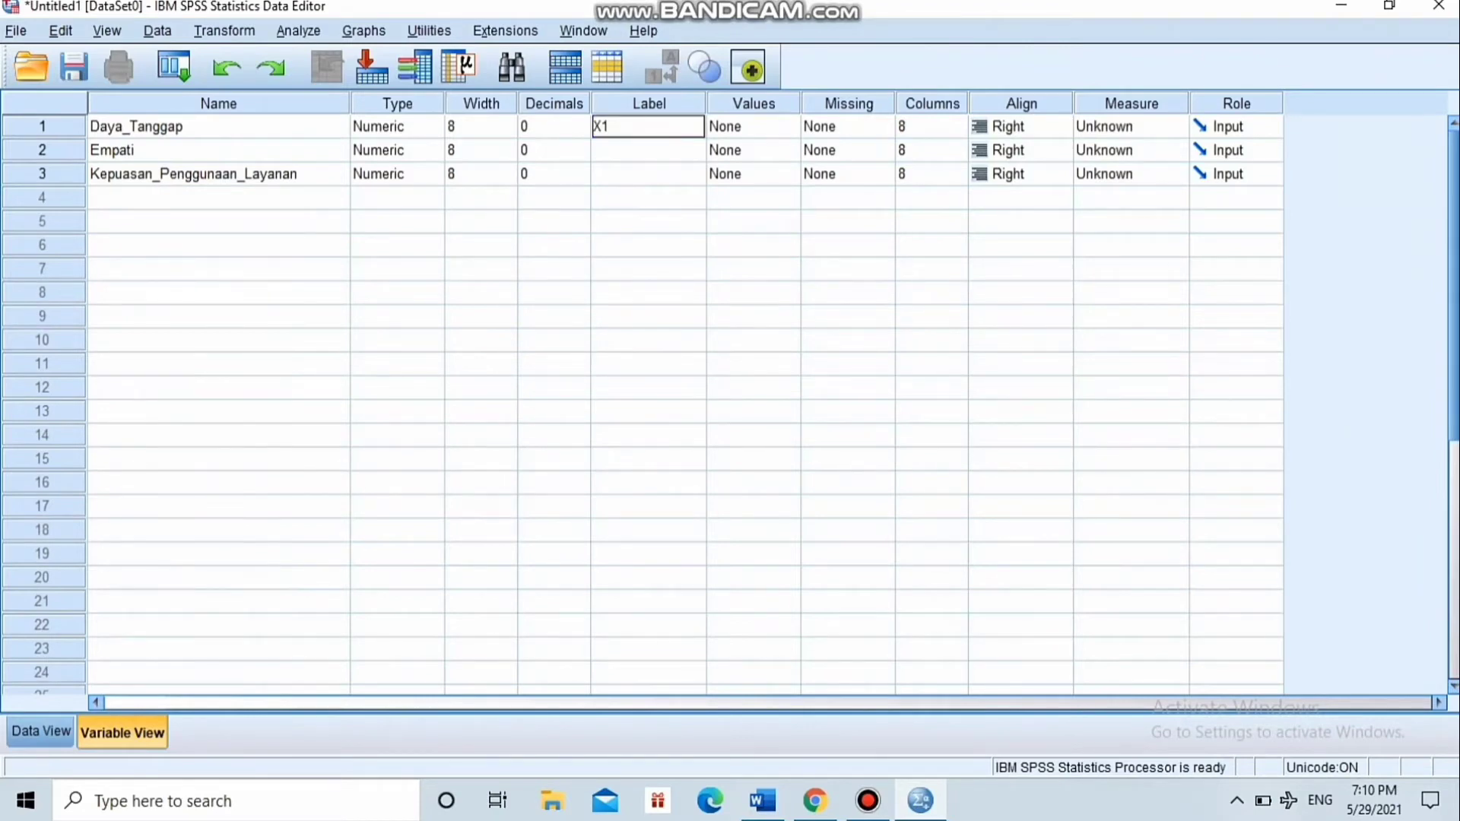
type("1")
key("Return")
type("X2")
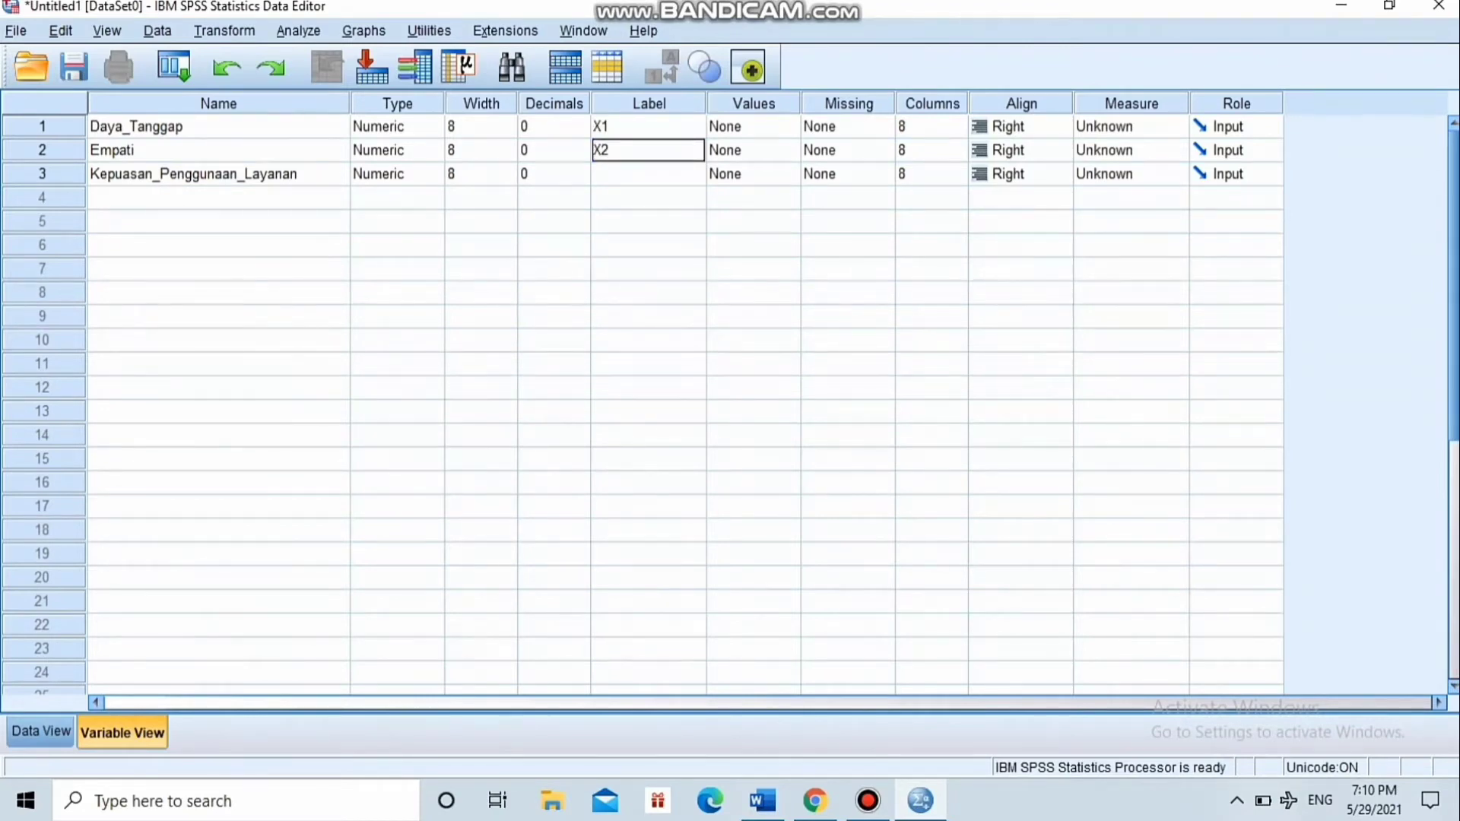
key("Return")
type("Y")
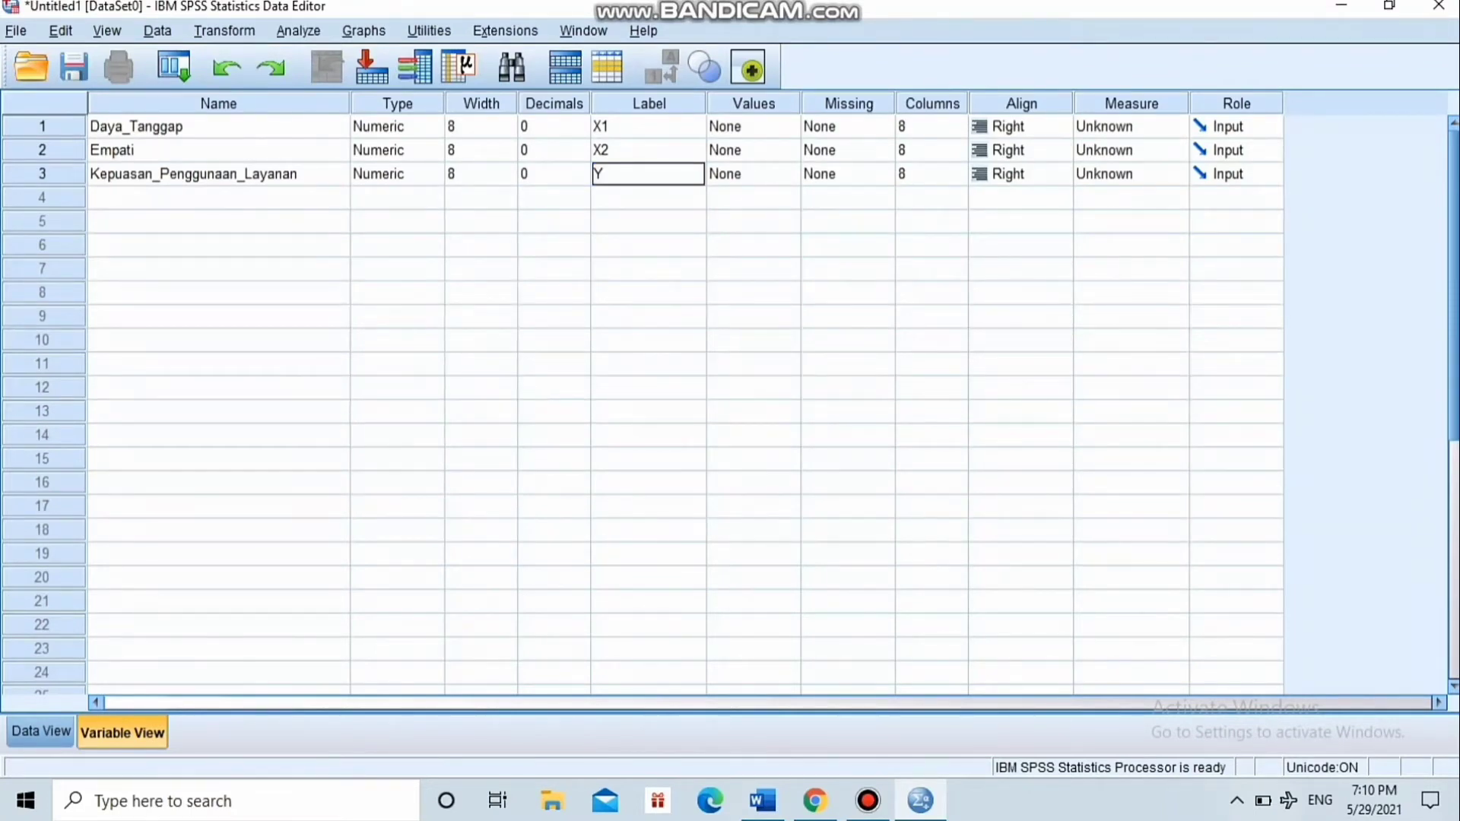
Set the measurement level of all three variables to Scale
left_click(1131, 127)
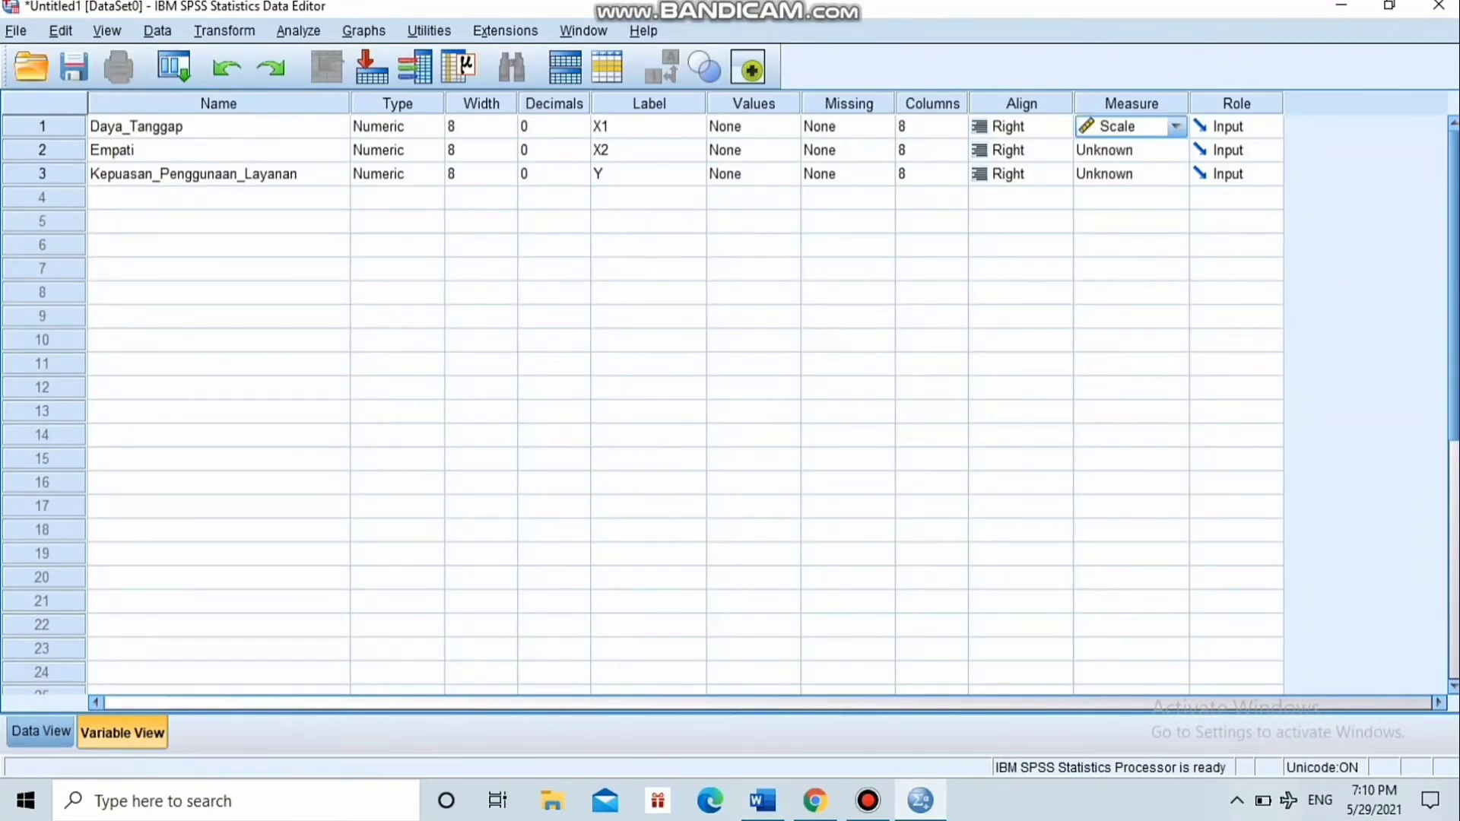
left_click(1130, 151)
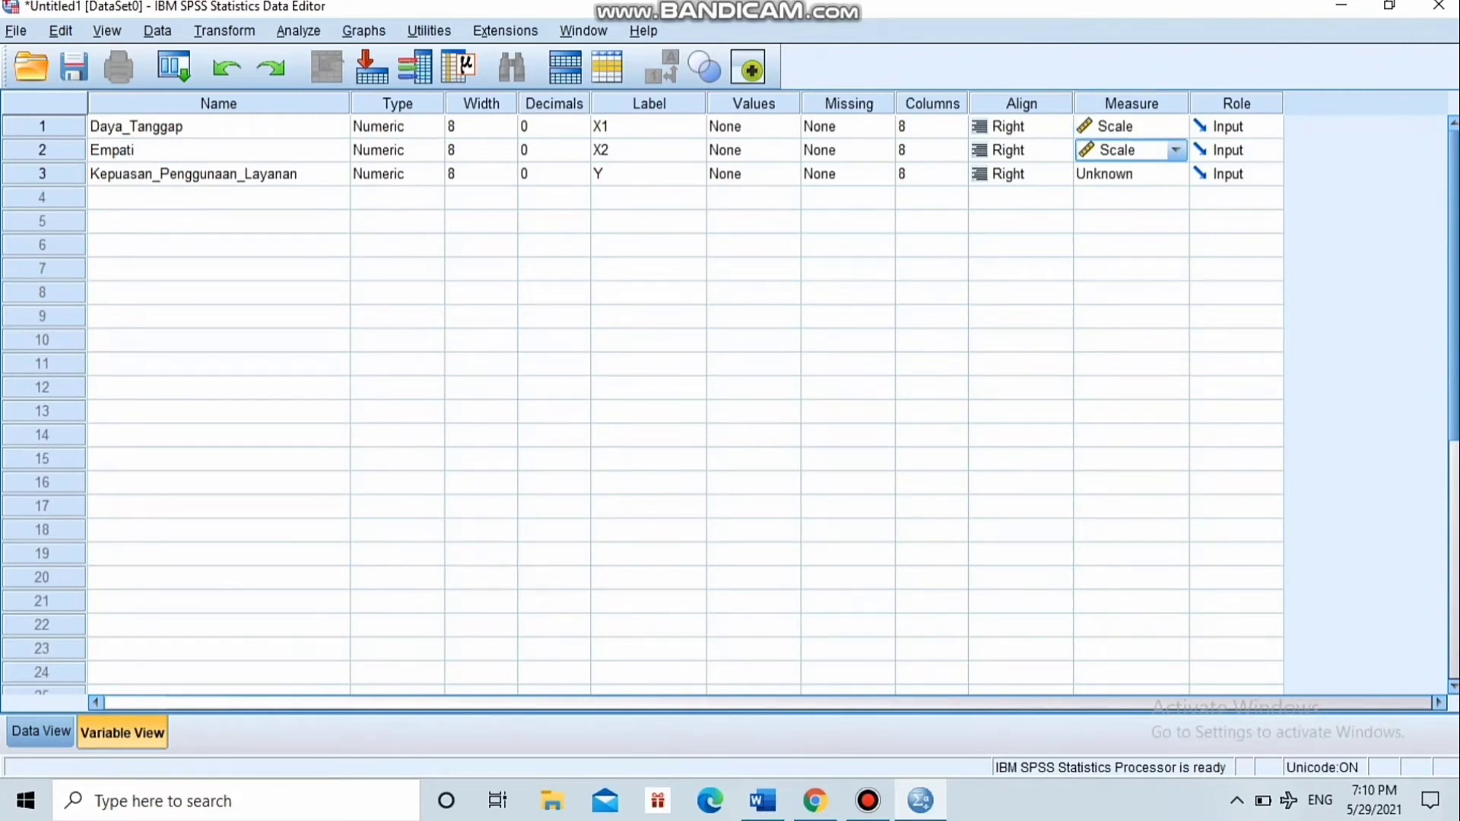
left_click(1131, 173)
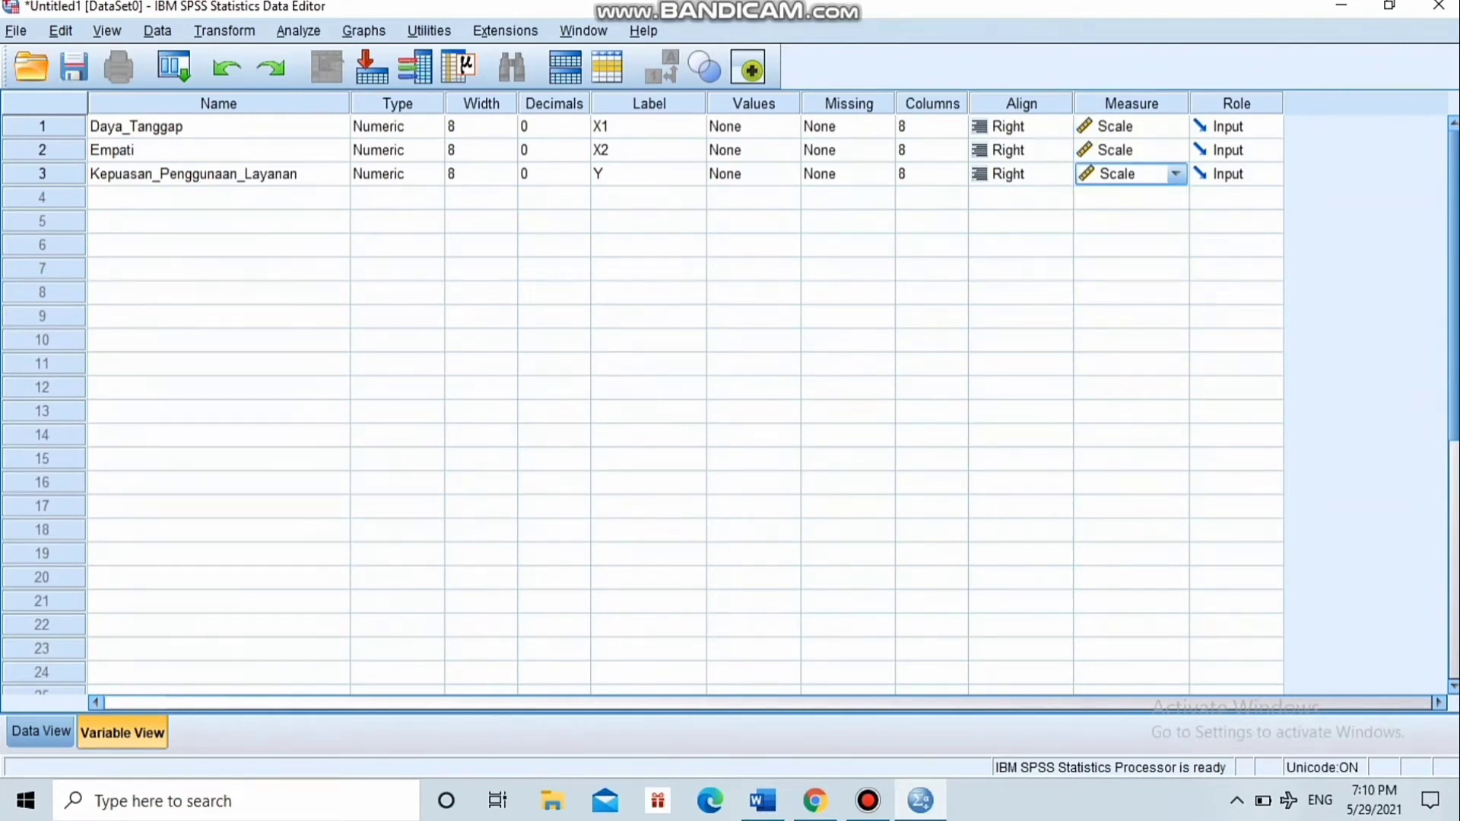
Show the empty data grid, and copy the selected three-column data table from the Regresi-Logistik-for-MAP-dikonversi document in Word
left_click(40, 731)
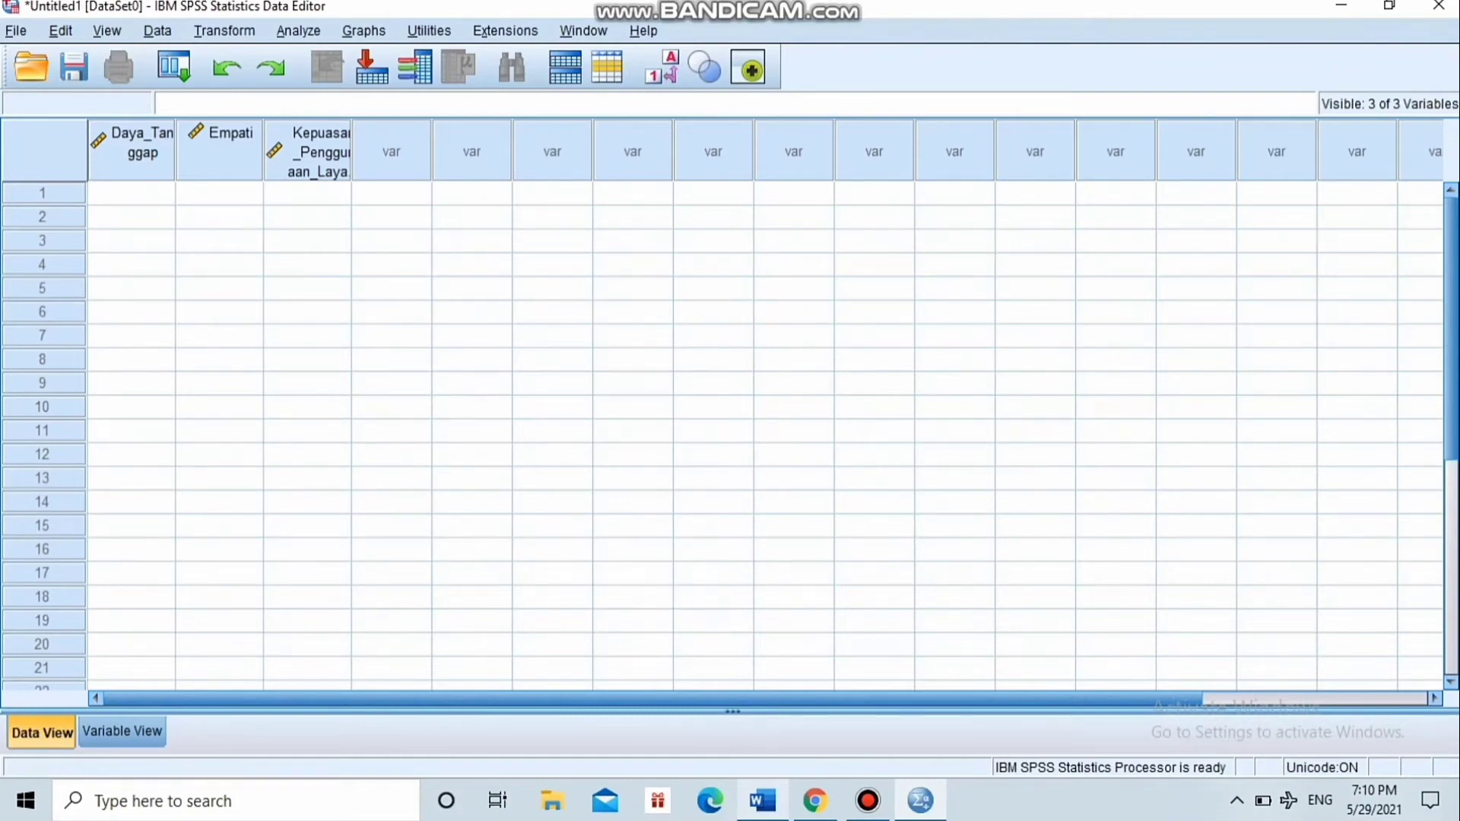
left_click(762, 800)
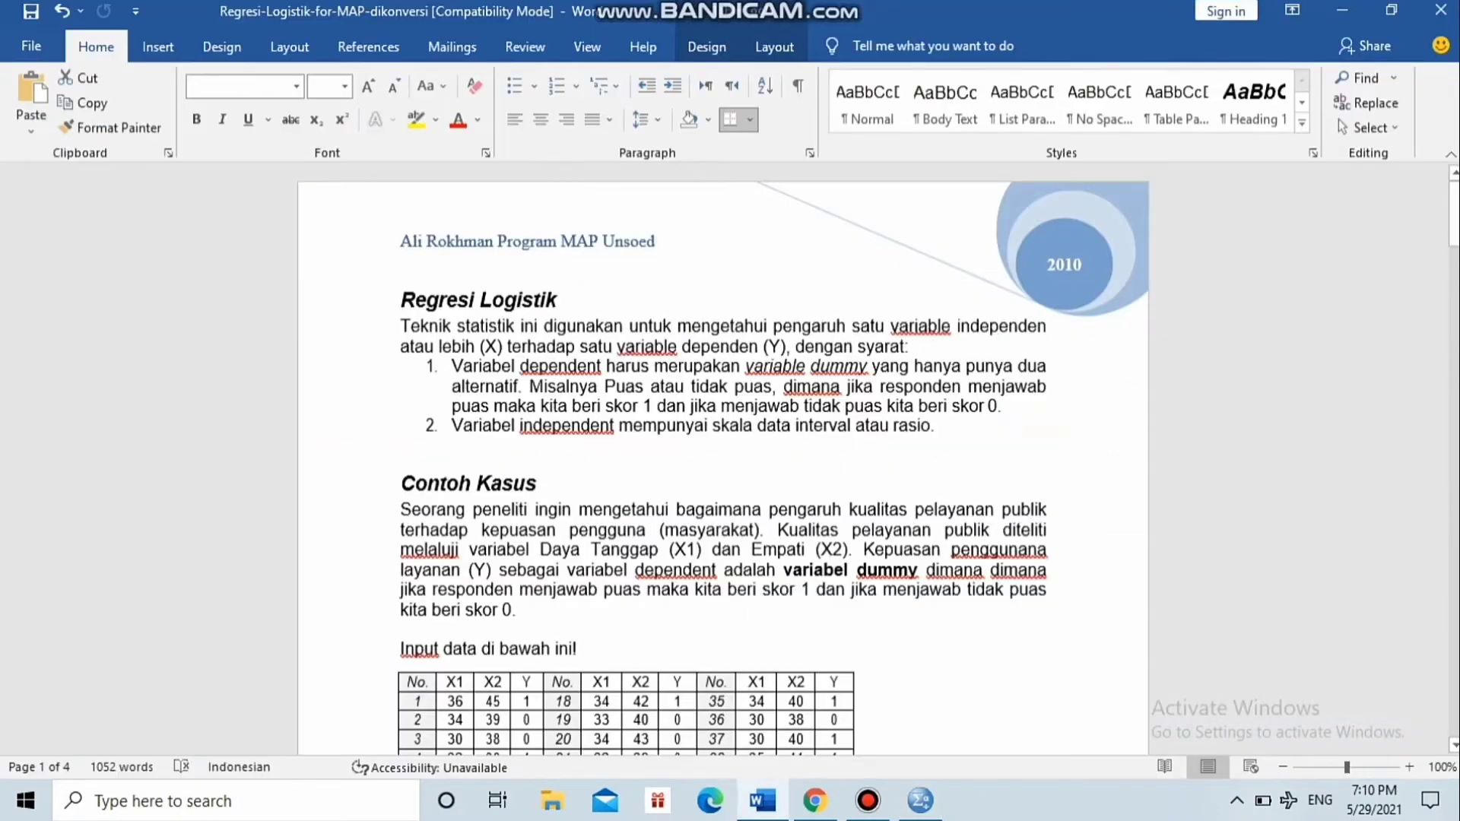
left_click_drag(1454, 213, 1454, 363)
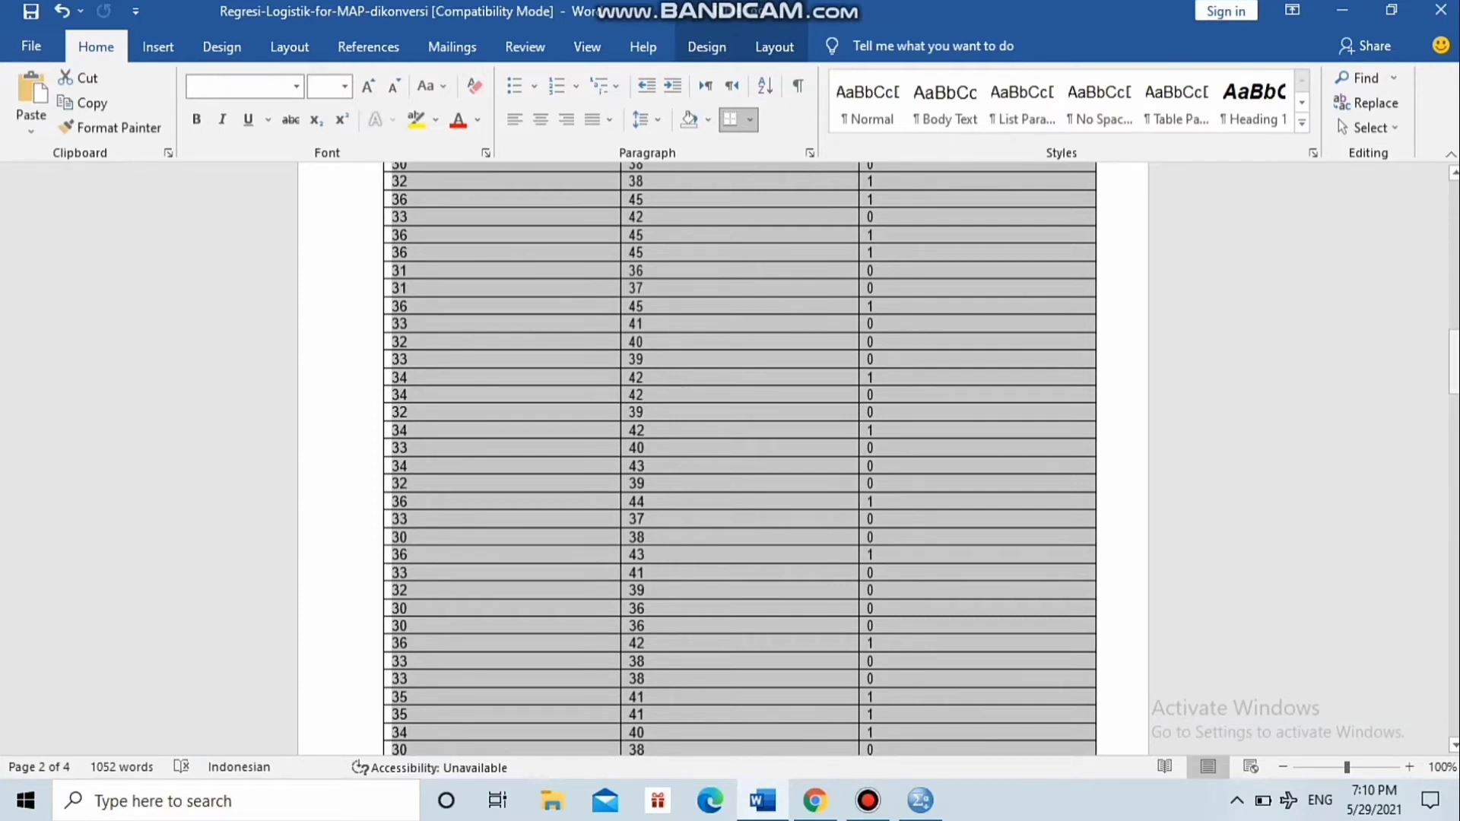
mouse_move(1453, 362)
left_mouse_down()
mouse_move(1454, 326)
mouse_move(1454, 339)
left_mouse_up()
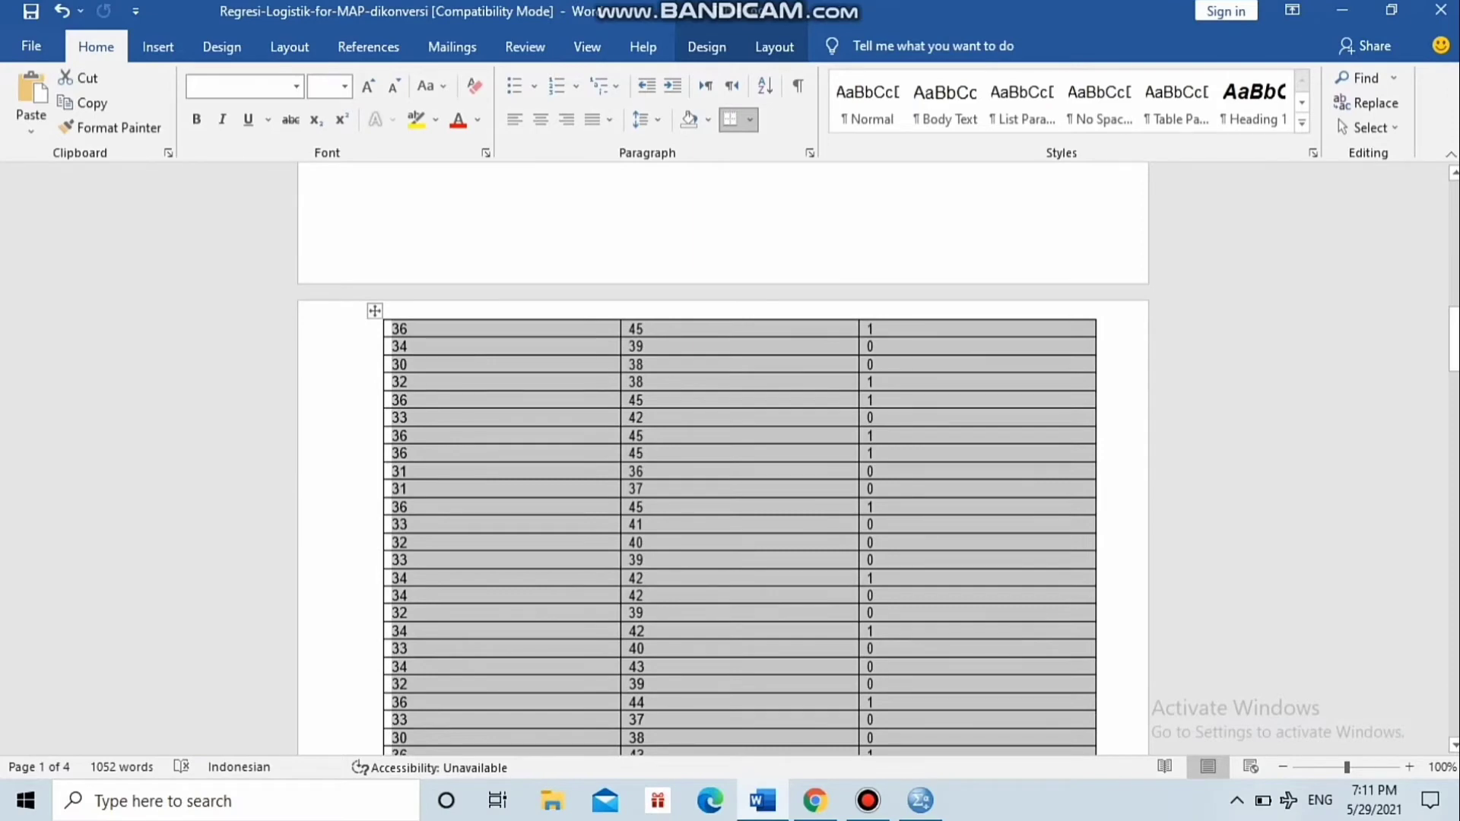
key("ctrl+c")
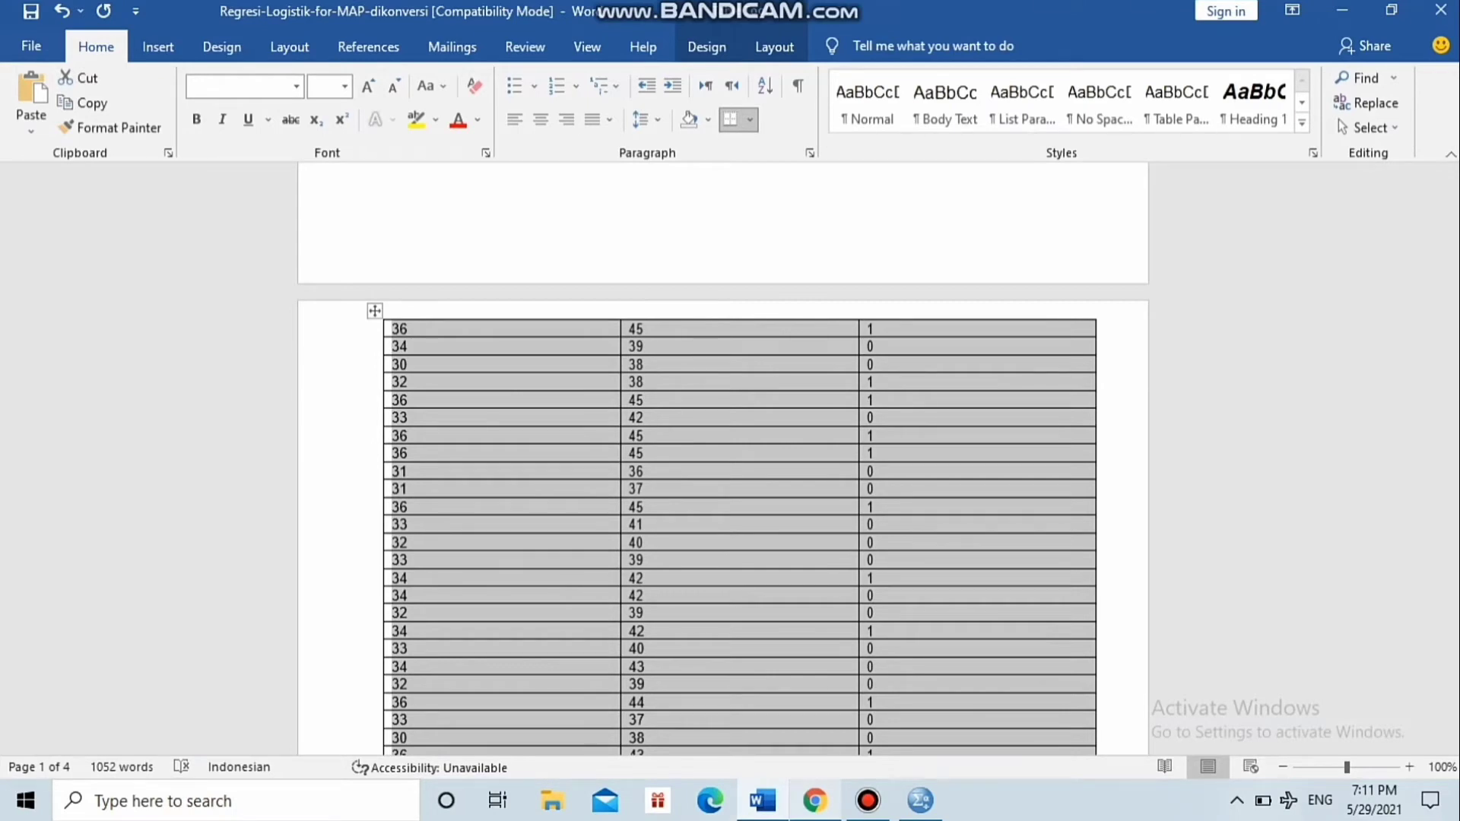
Switch back to SPSS, paste the copied data from row 1 of Daya_Tanggap, and check it down to the last case
left_click(920, 800)
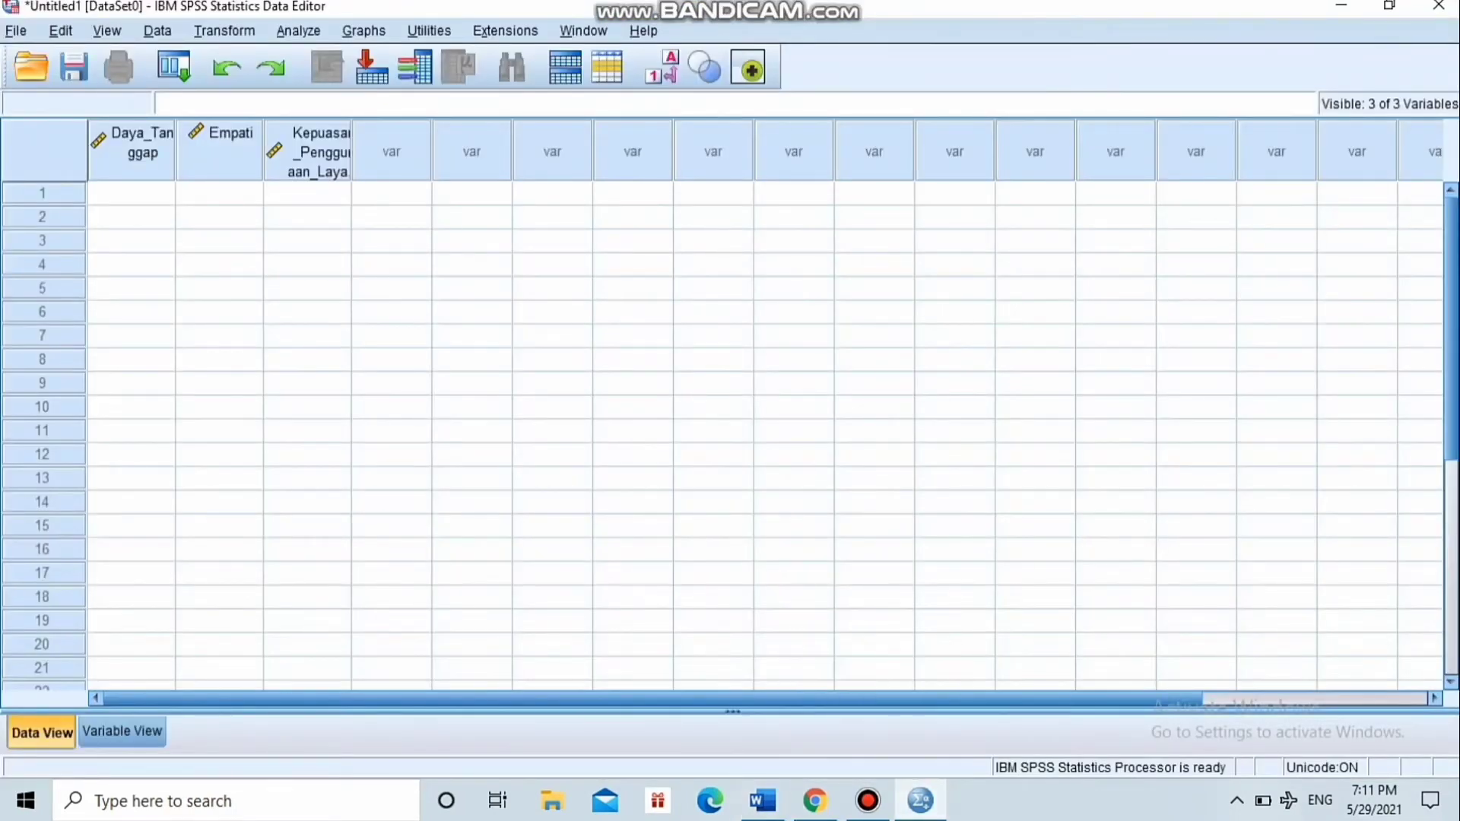
left_click(132, 193)
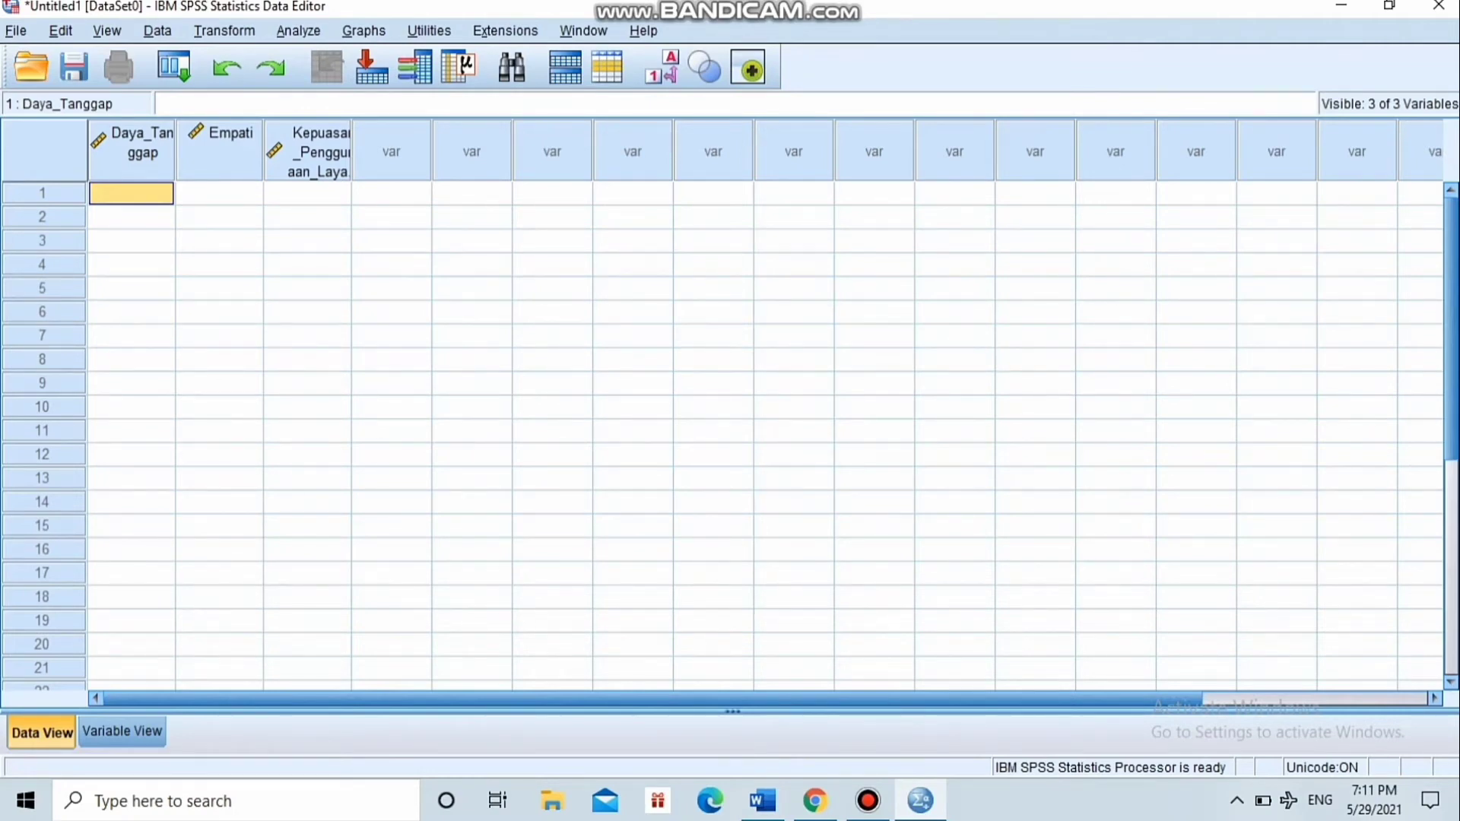
key("ctrl+v")
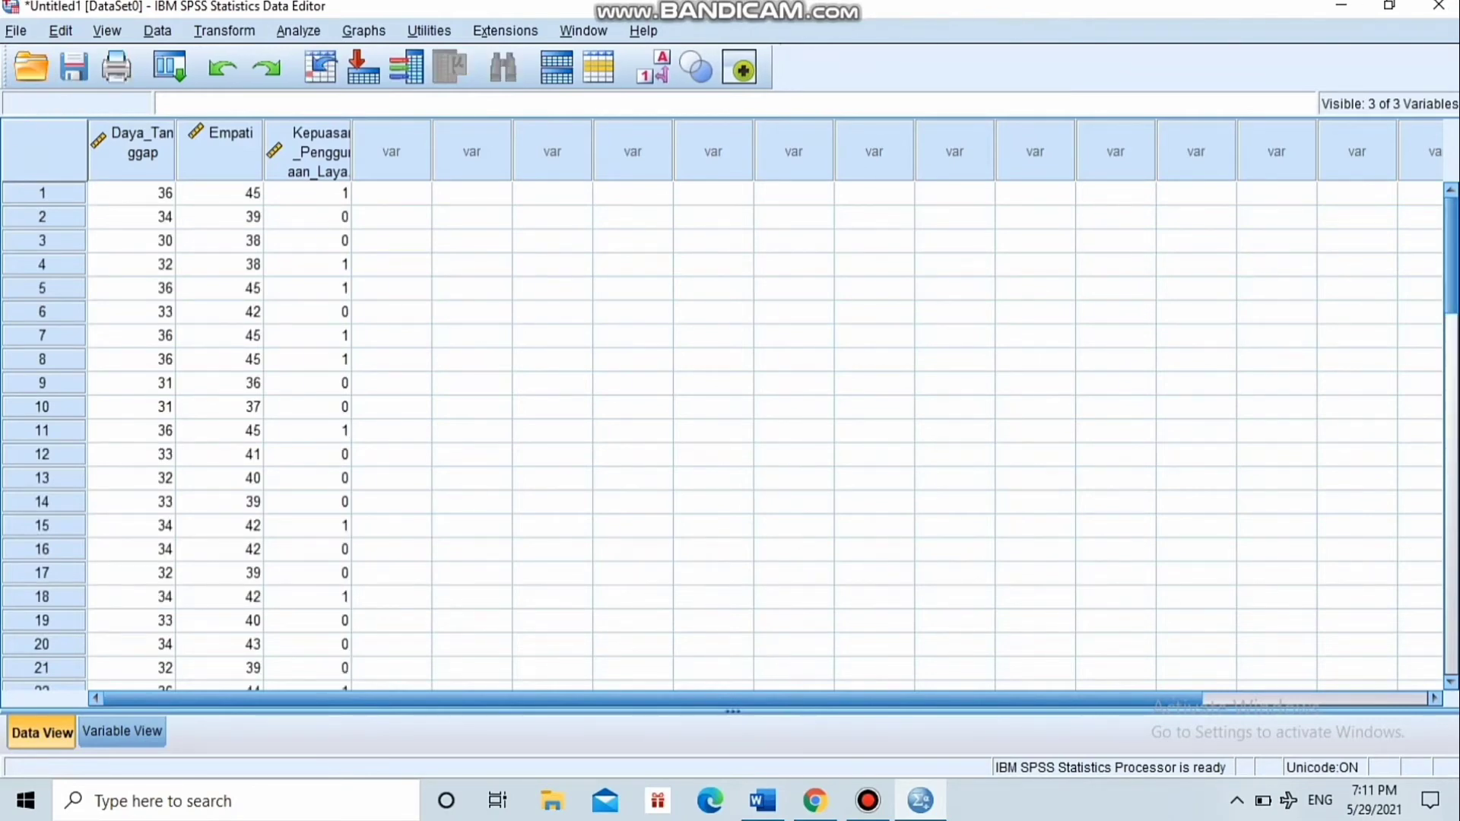
left_click_drag(1452, 255, 1452, 433)
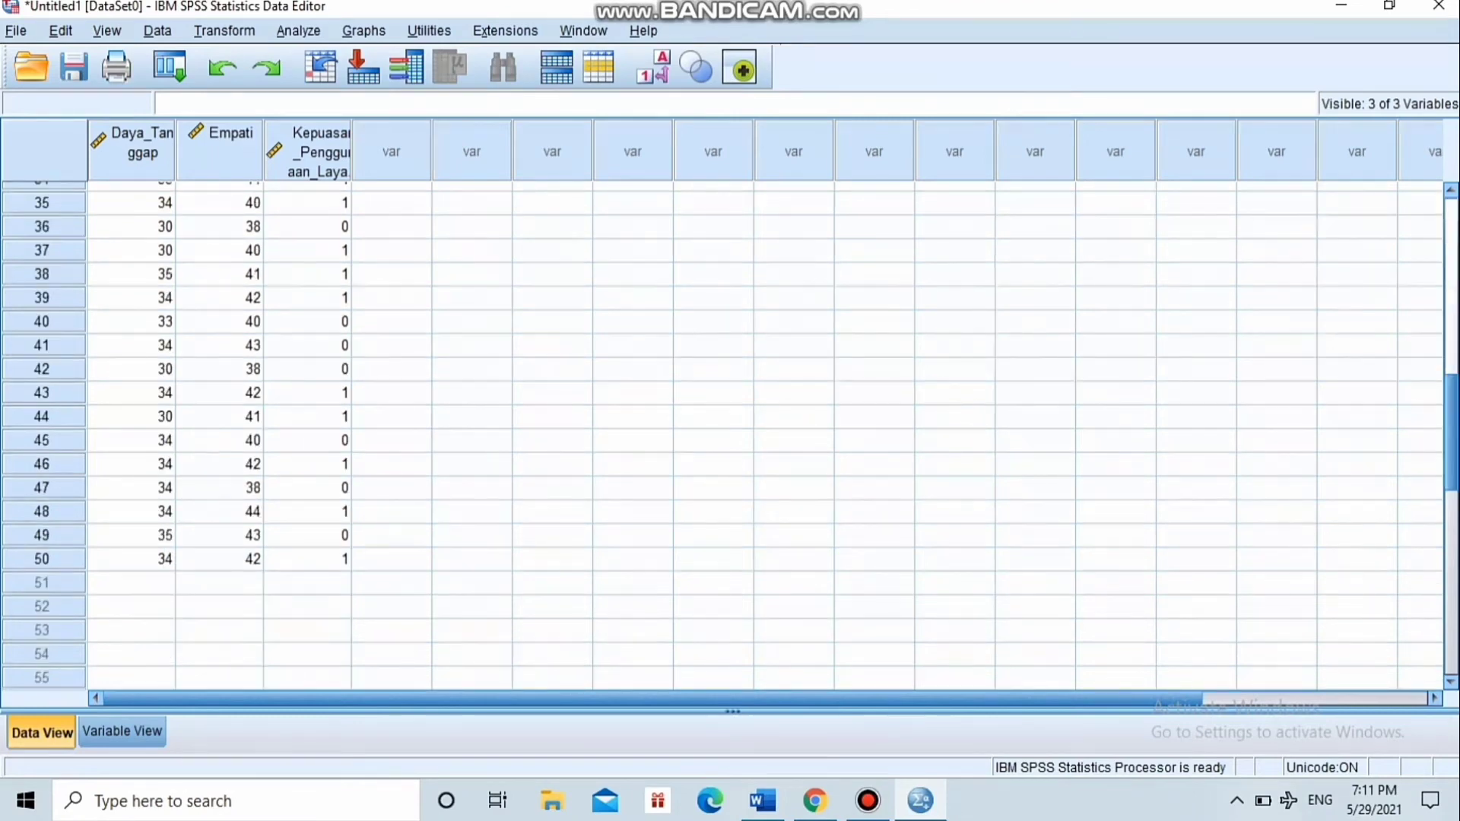
left_click_drag(1452, 432, 1451, 254)
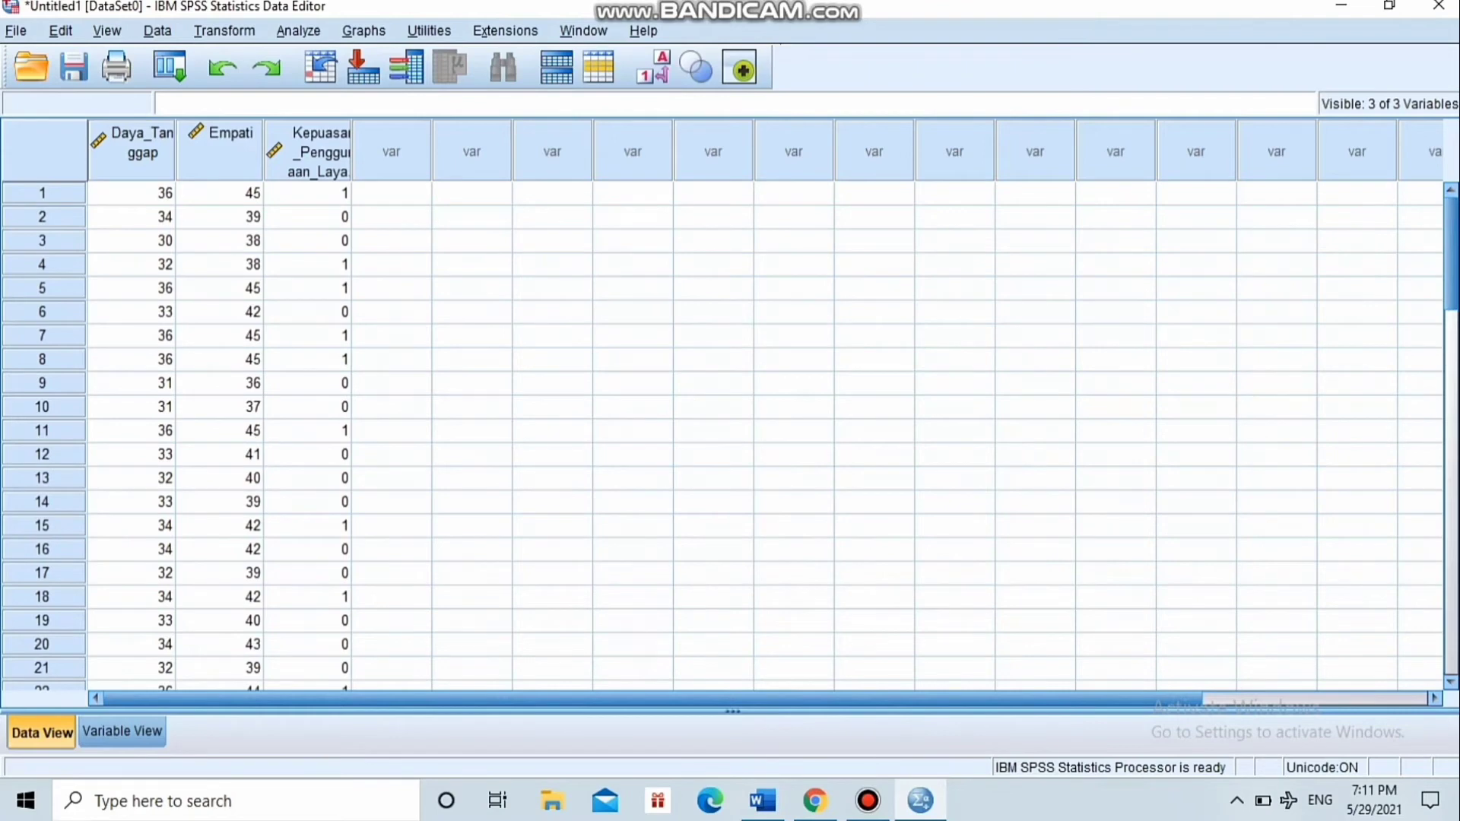
Start a Linear Regression analysis on the pasted data
left_click(299, 31)
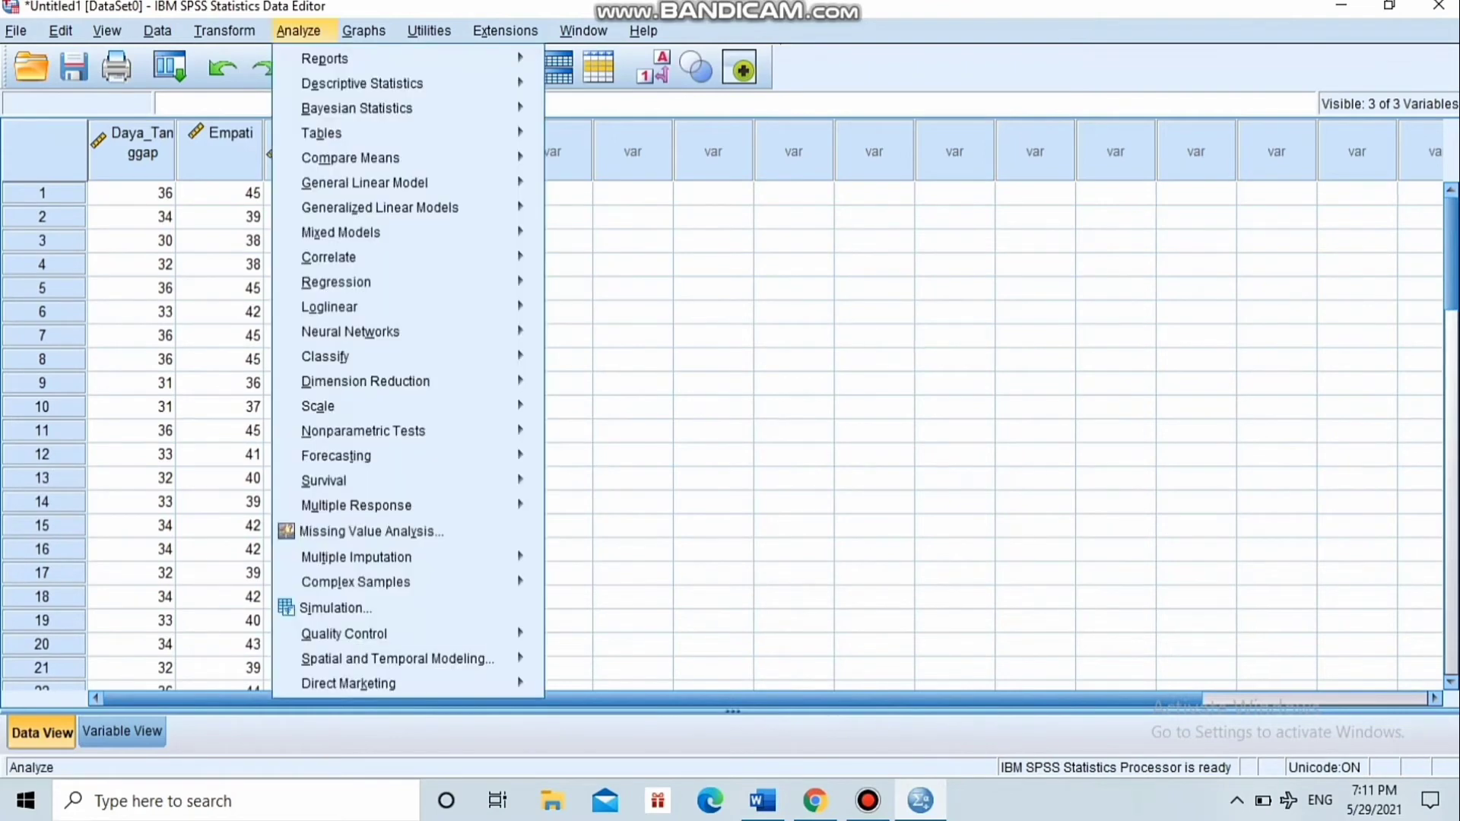
mouse_move(380, 208)
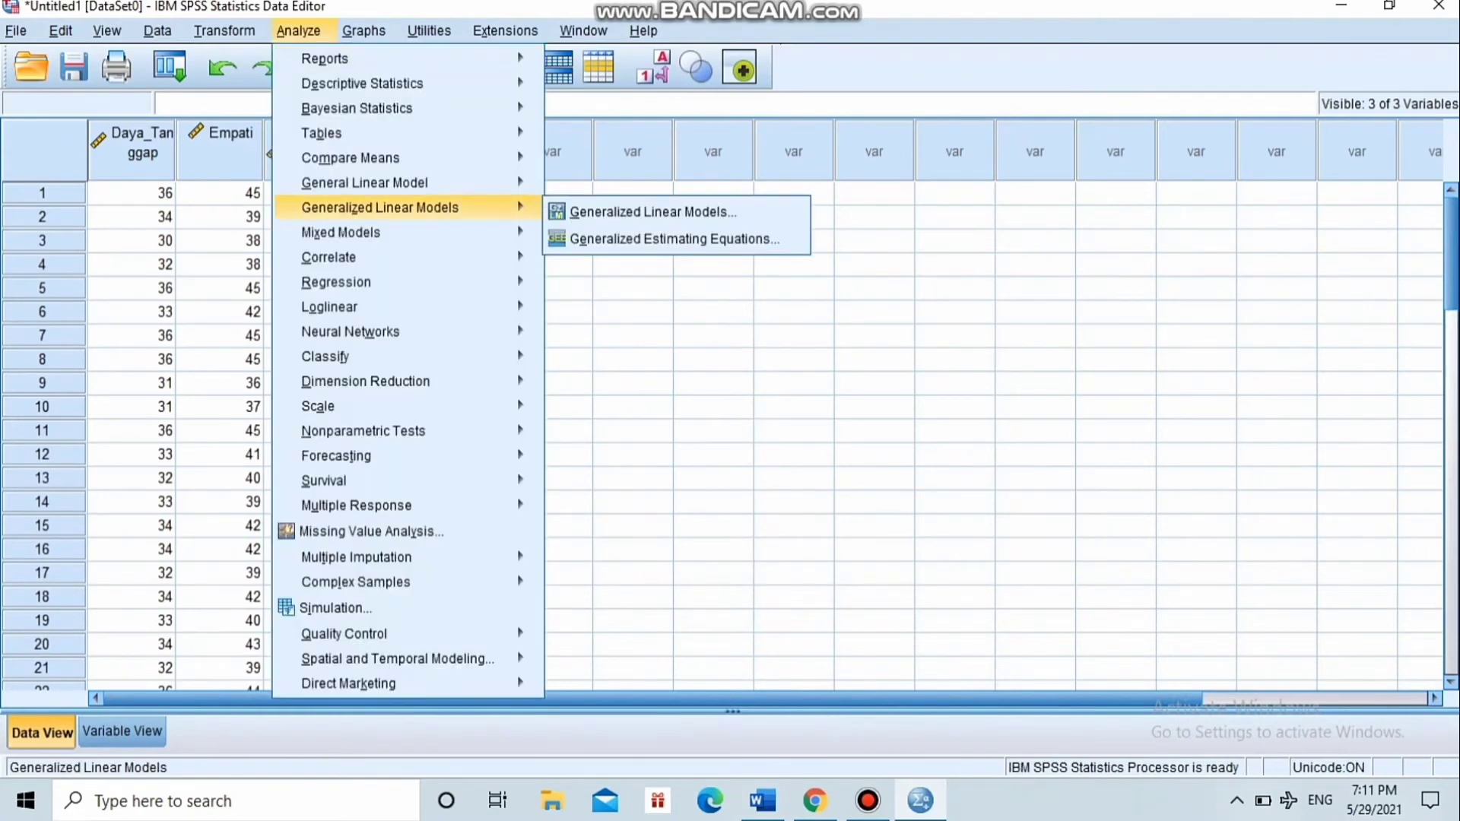
key("Down")
key("Down")
key("r")
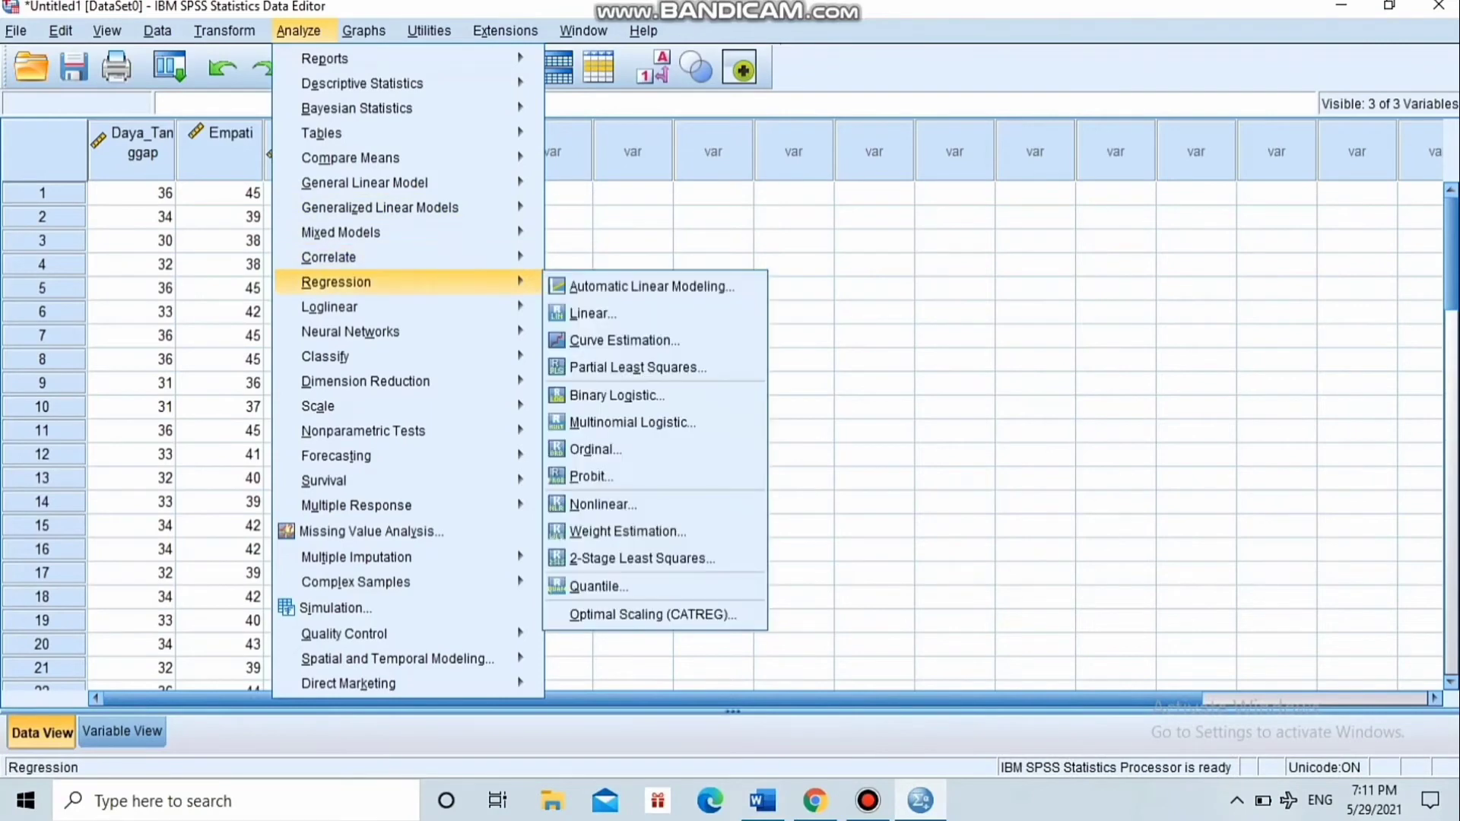
key("Right")
key("Down")
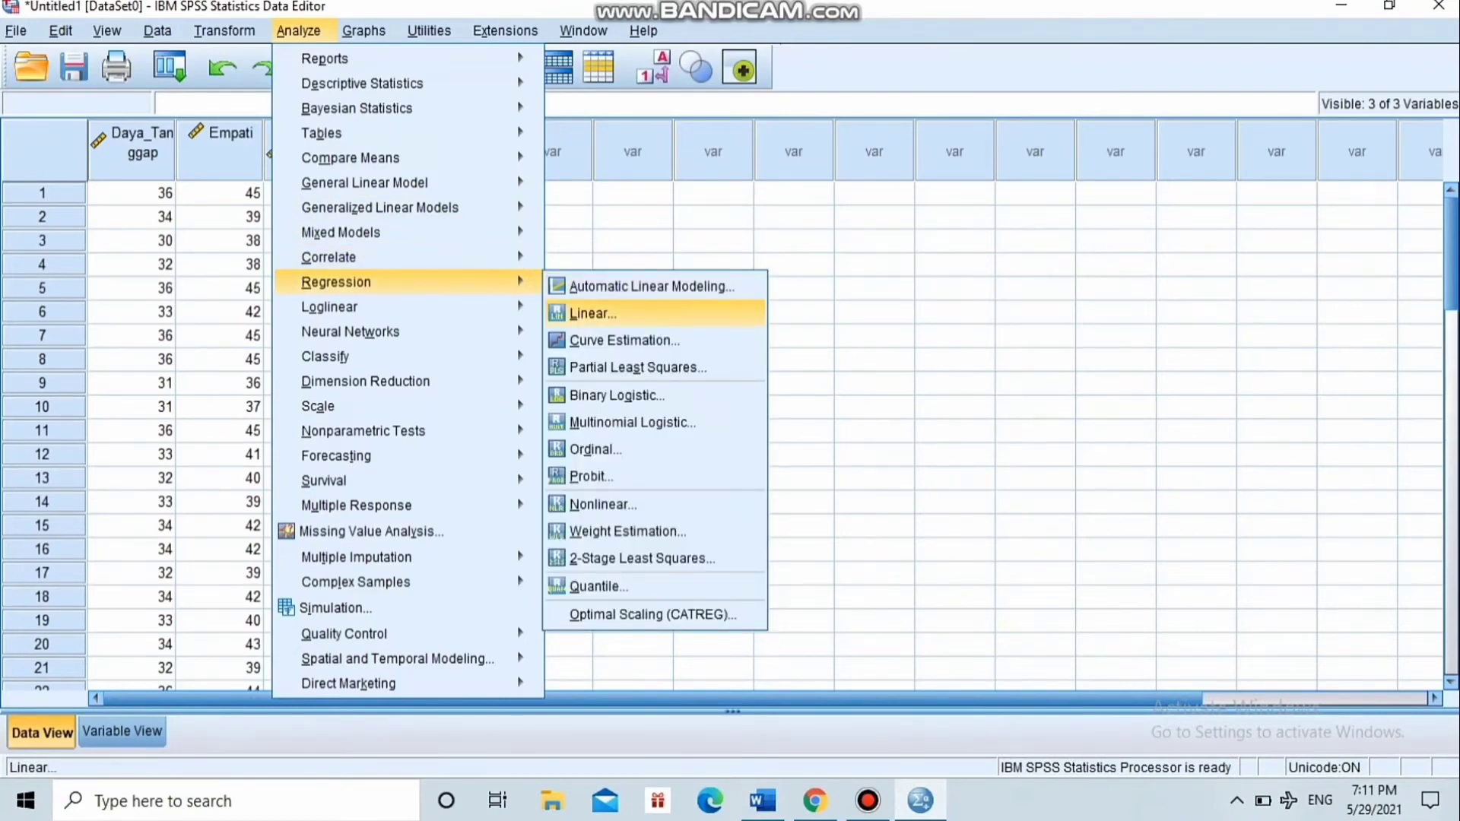
key("Return")
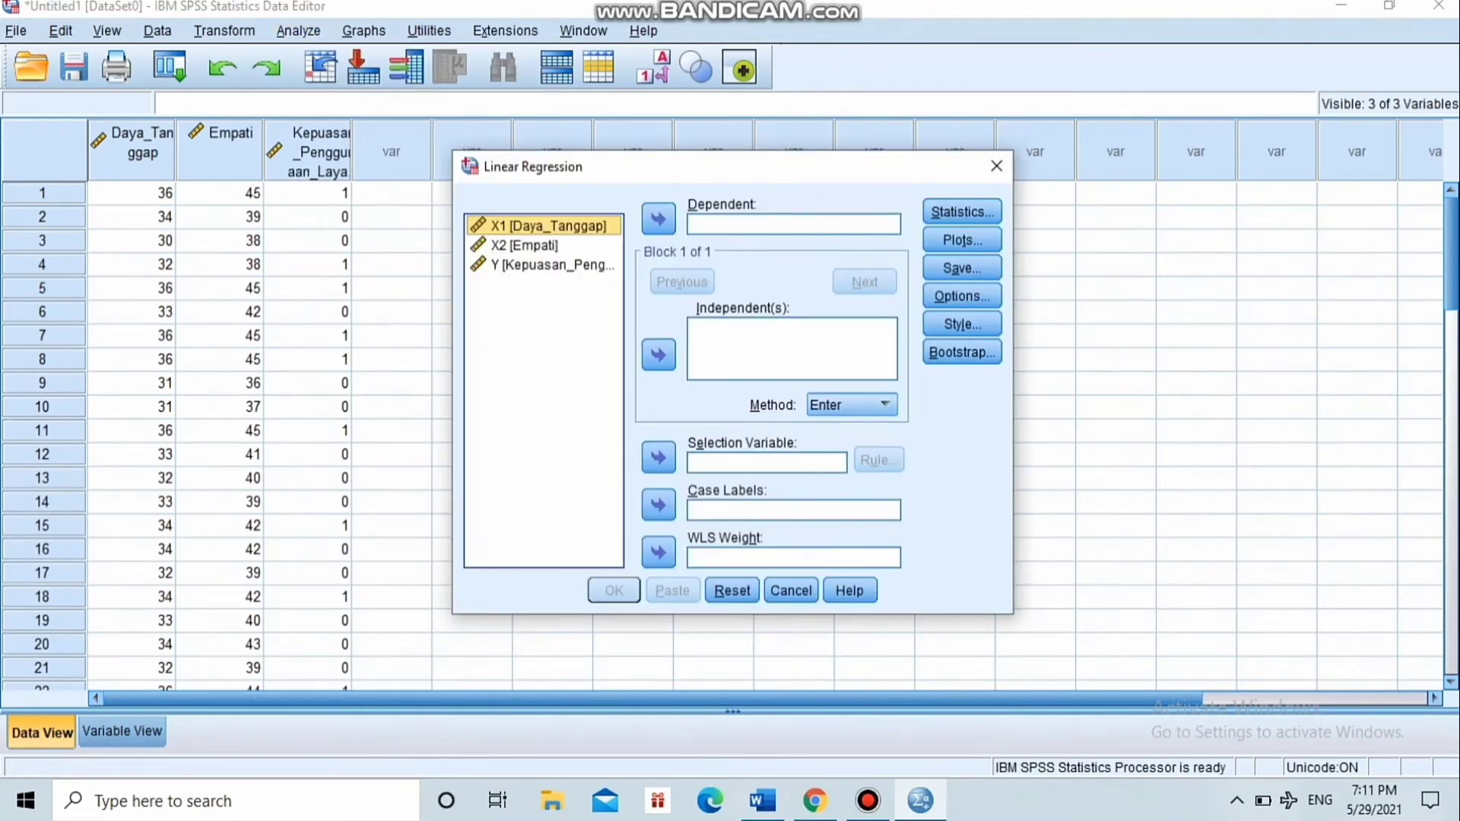
Assign Y (Kepuasan_Penggunaan_Layanan) as the dependent variable, and X1 (Daya_Tanggap) and X2 (Empati) as independents
left_click(552, 265)
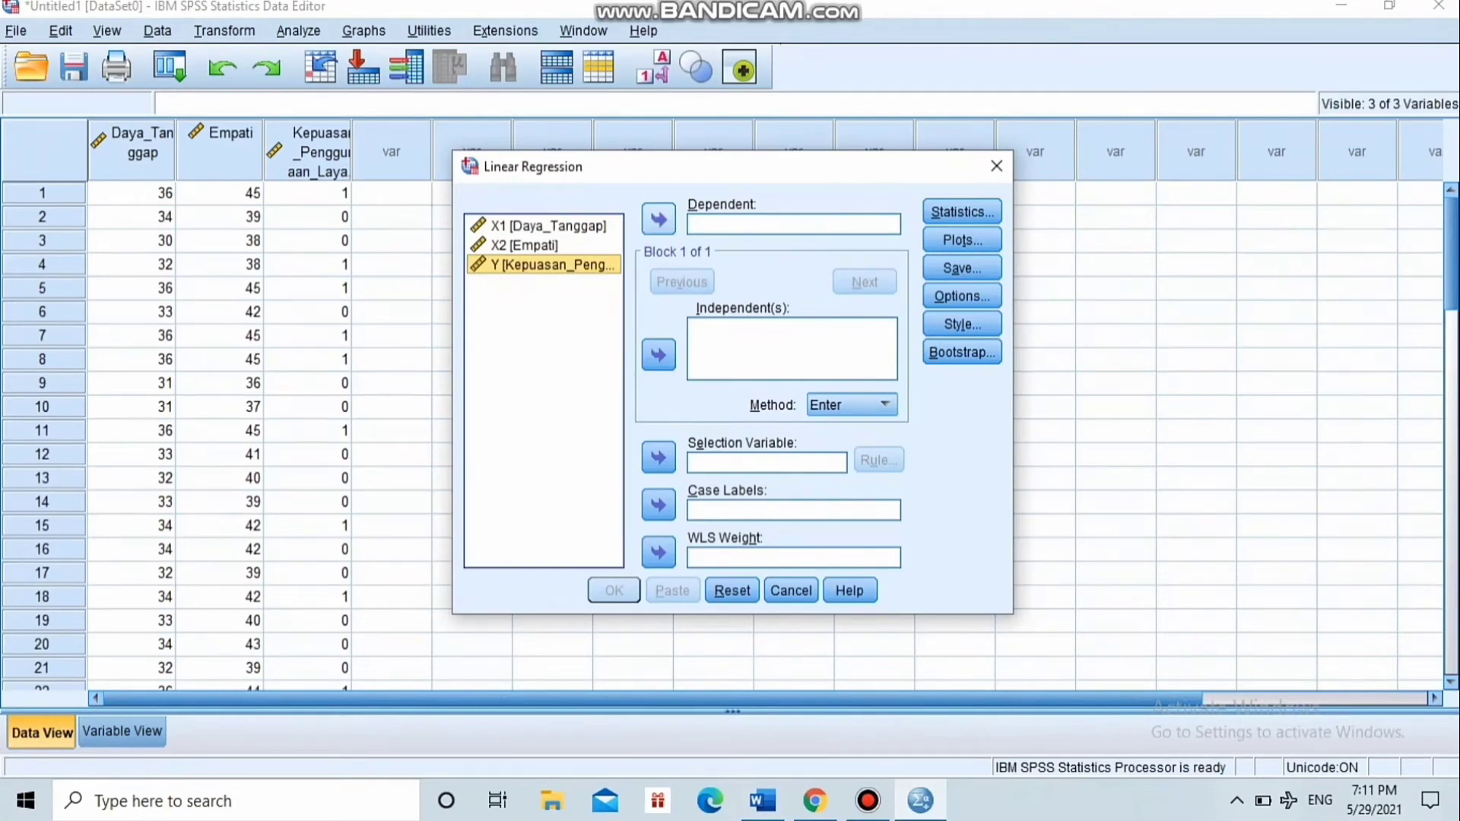
left_click(659, 220)
left_click(543, 245)
left_click(547, 225)
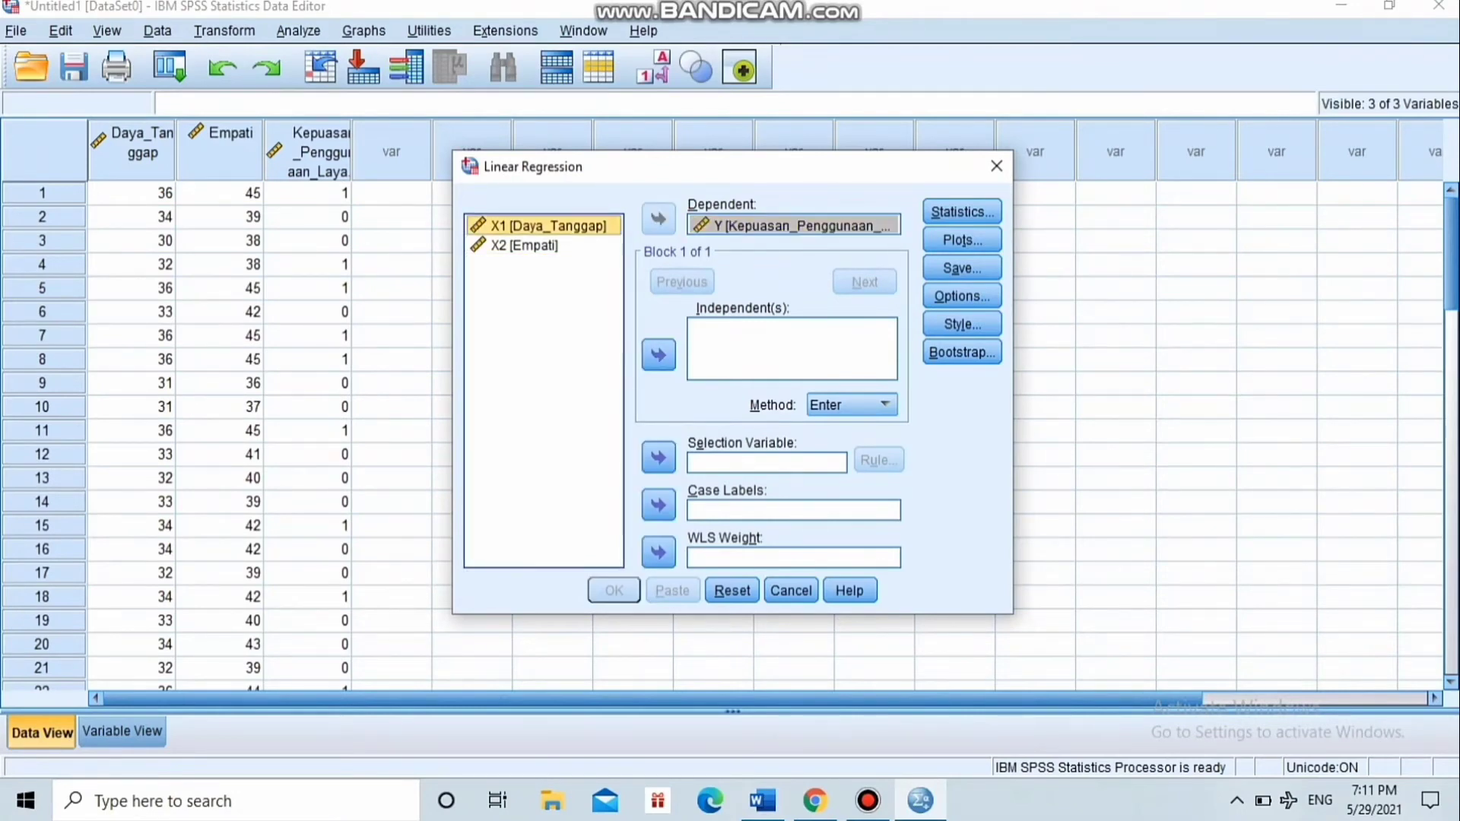
left_click(659, 354)
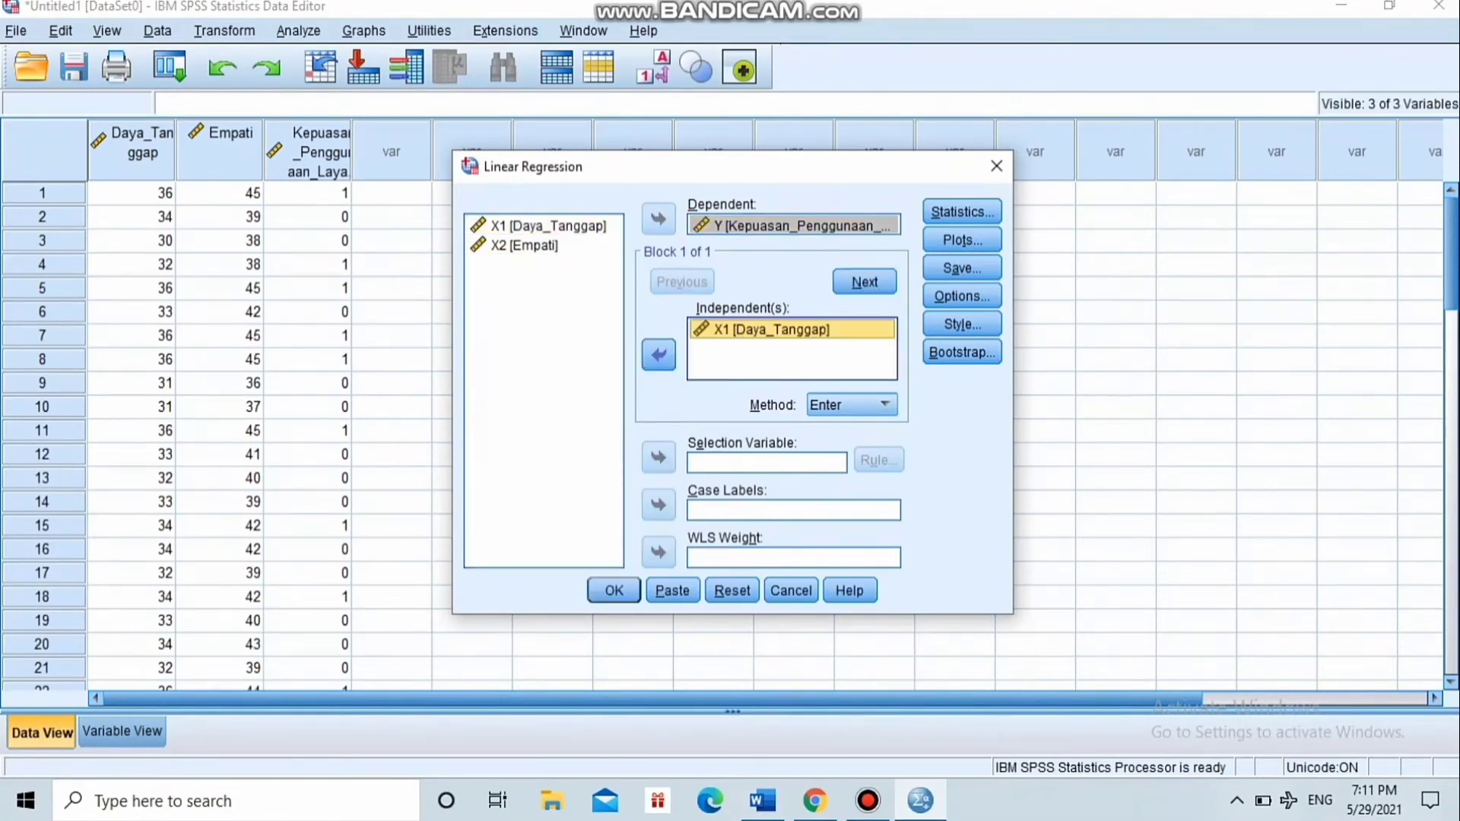
left_click(524, 245)
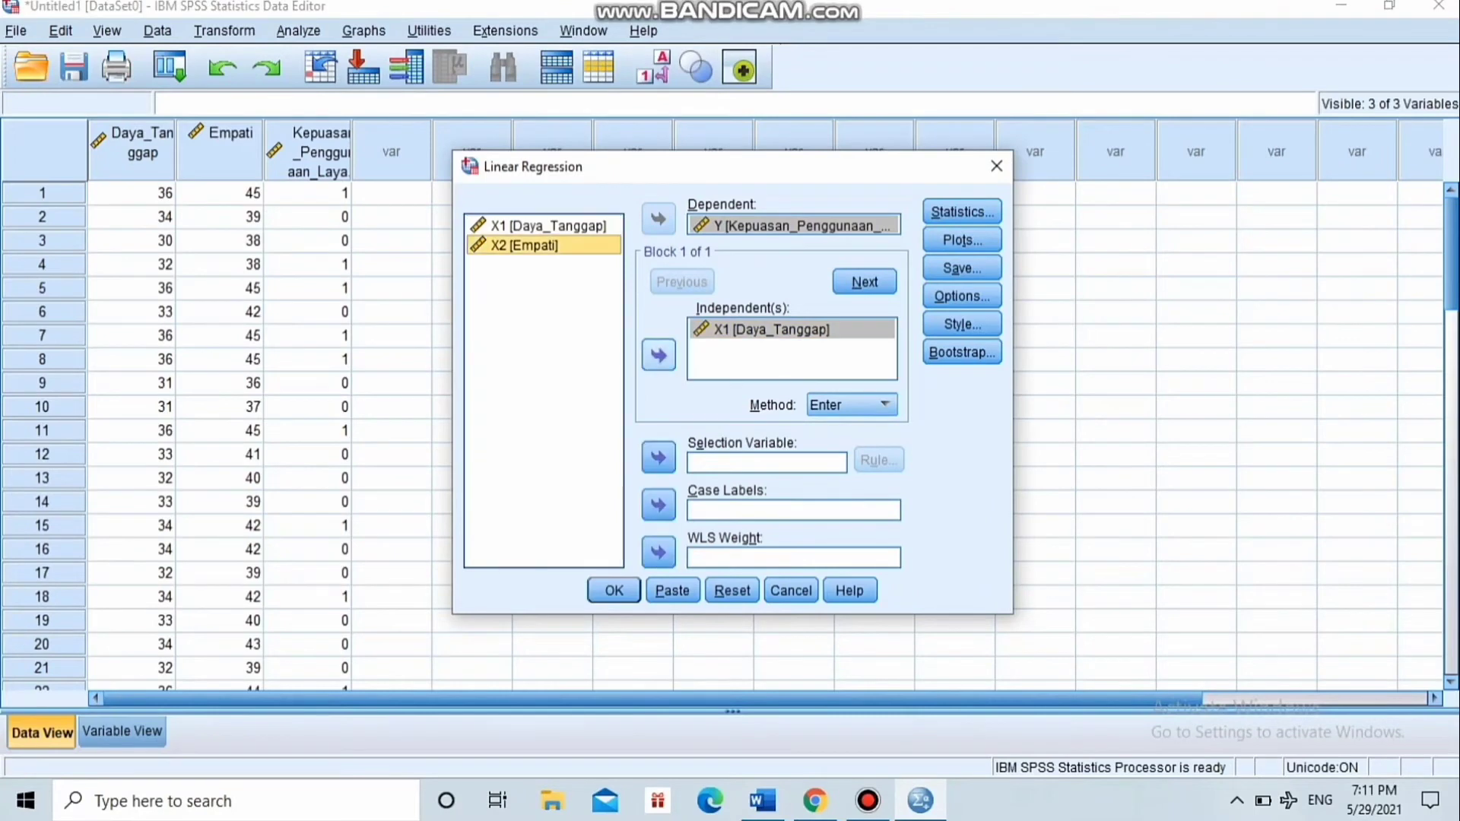
left_click(659, 354)
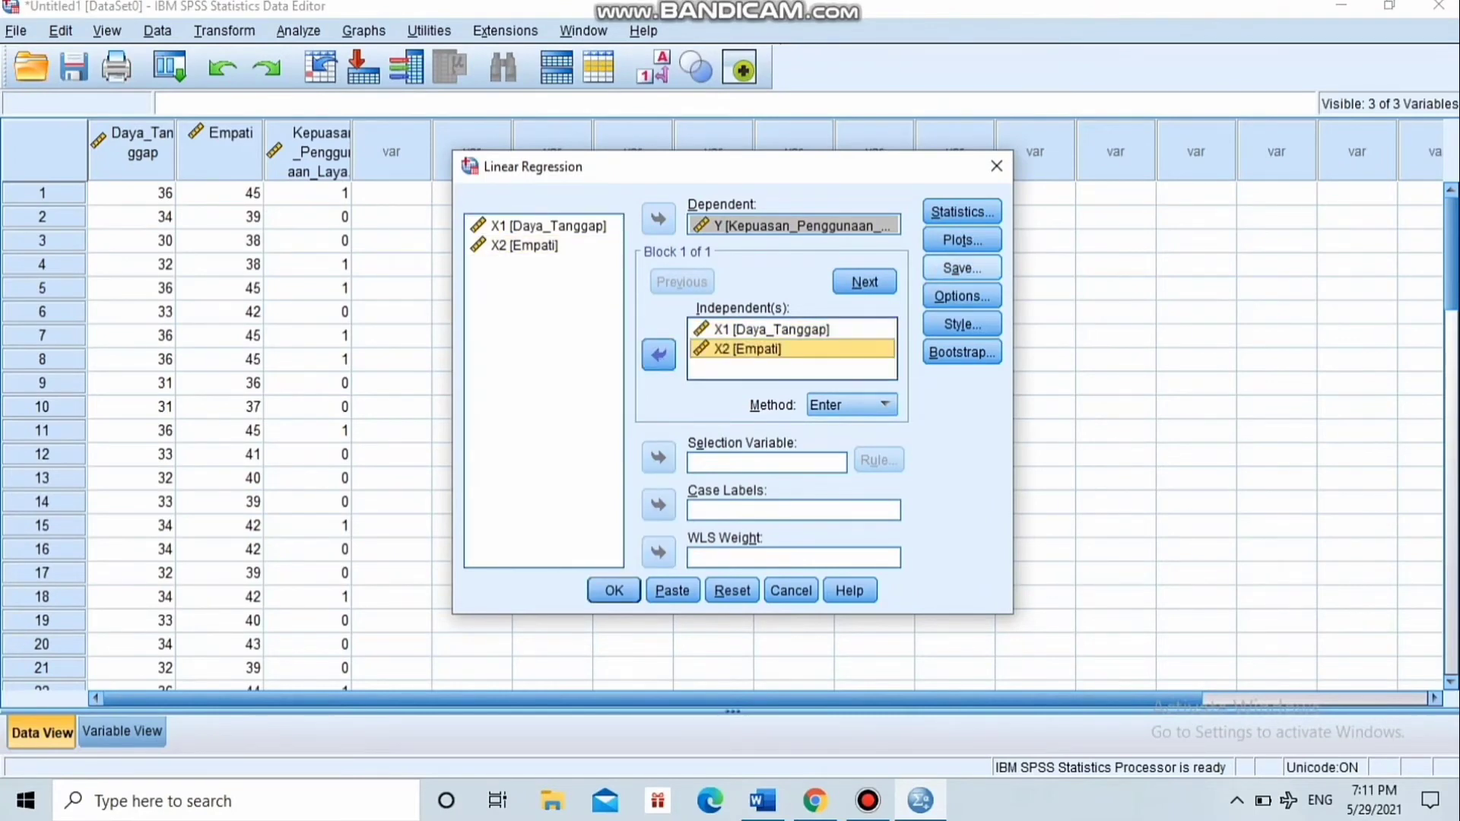
Have the regression save unstandardized residuals as a new variable and run the analysis
left_click(961, 268)
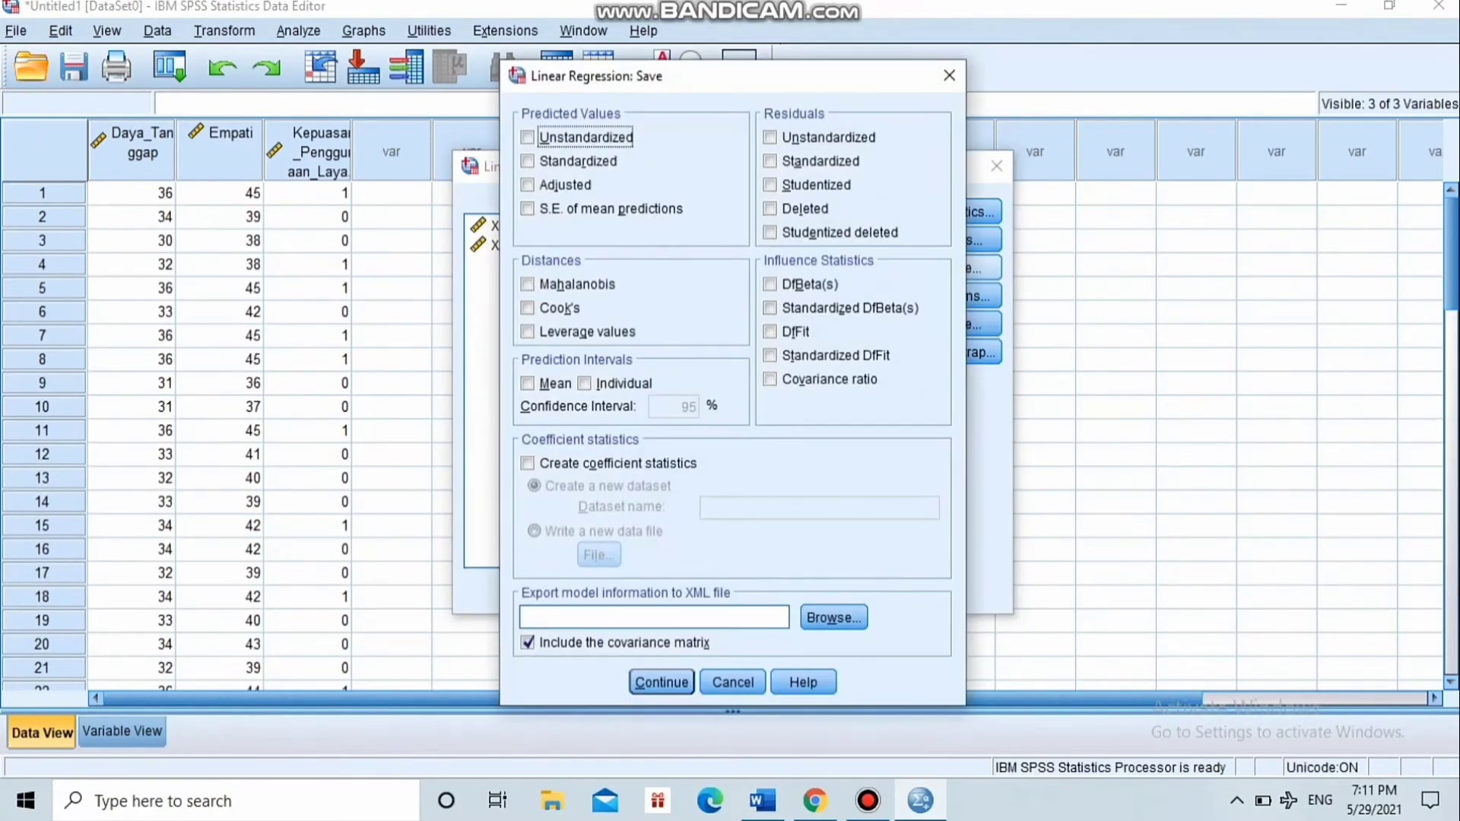
left_click(771, 138)
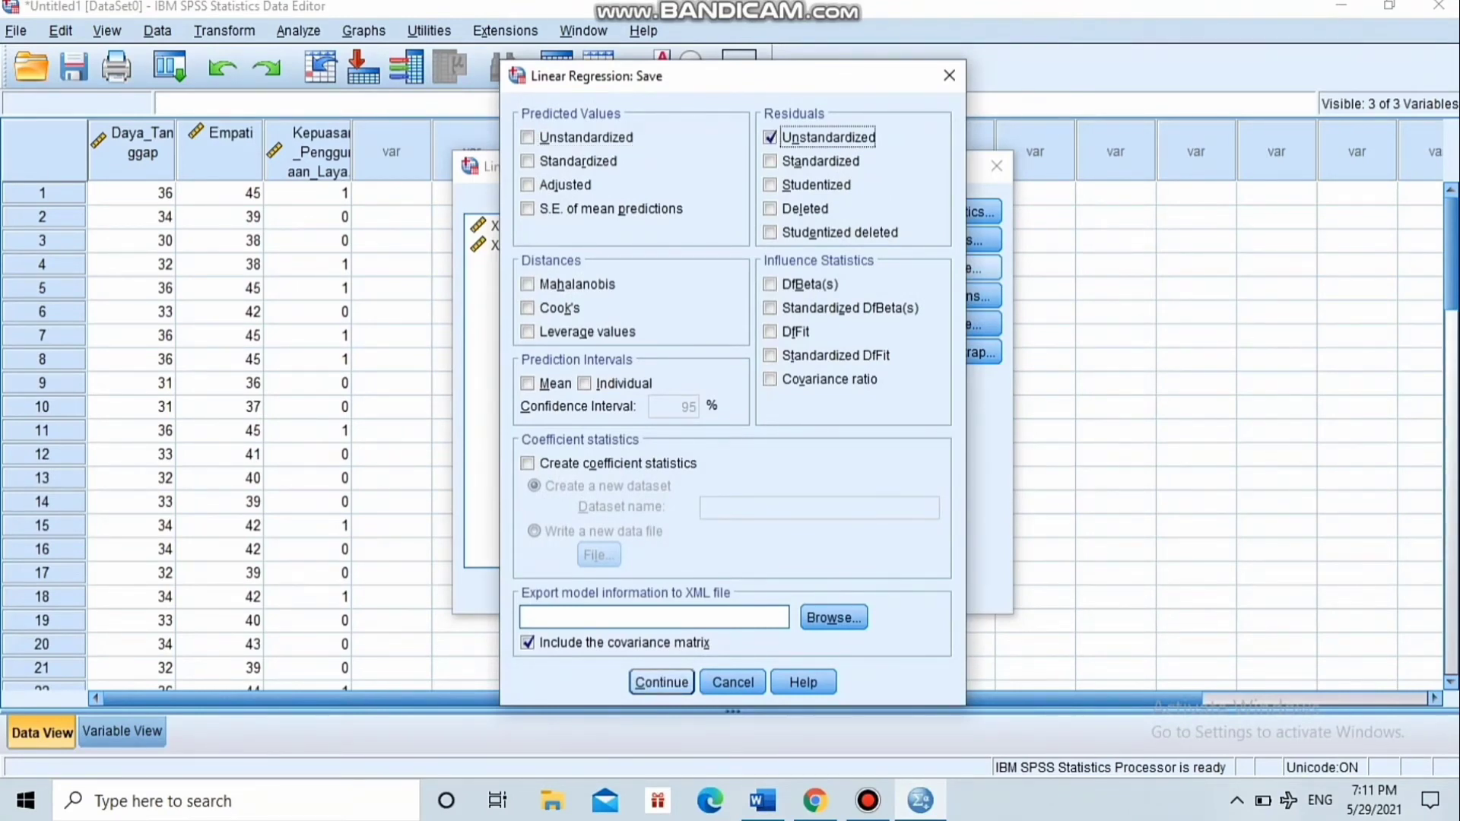
left_click(661, 682)
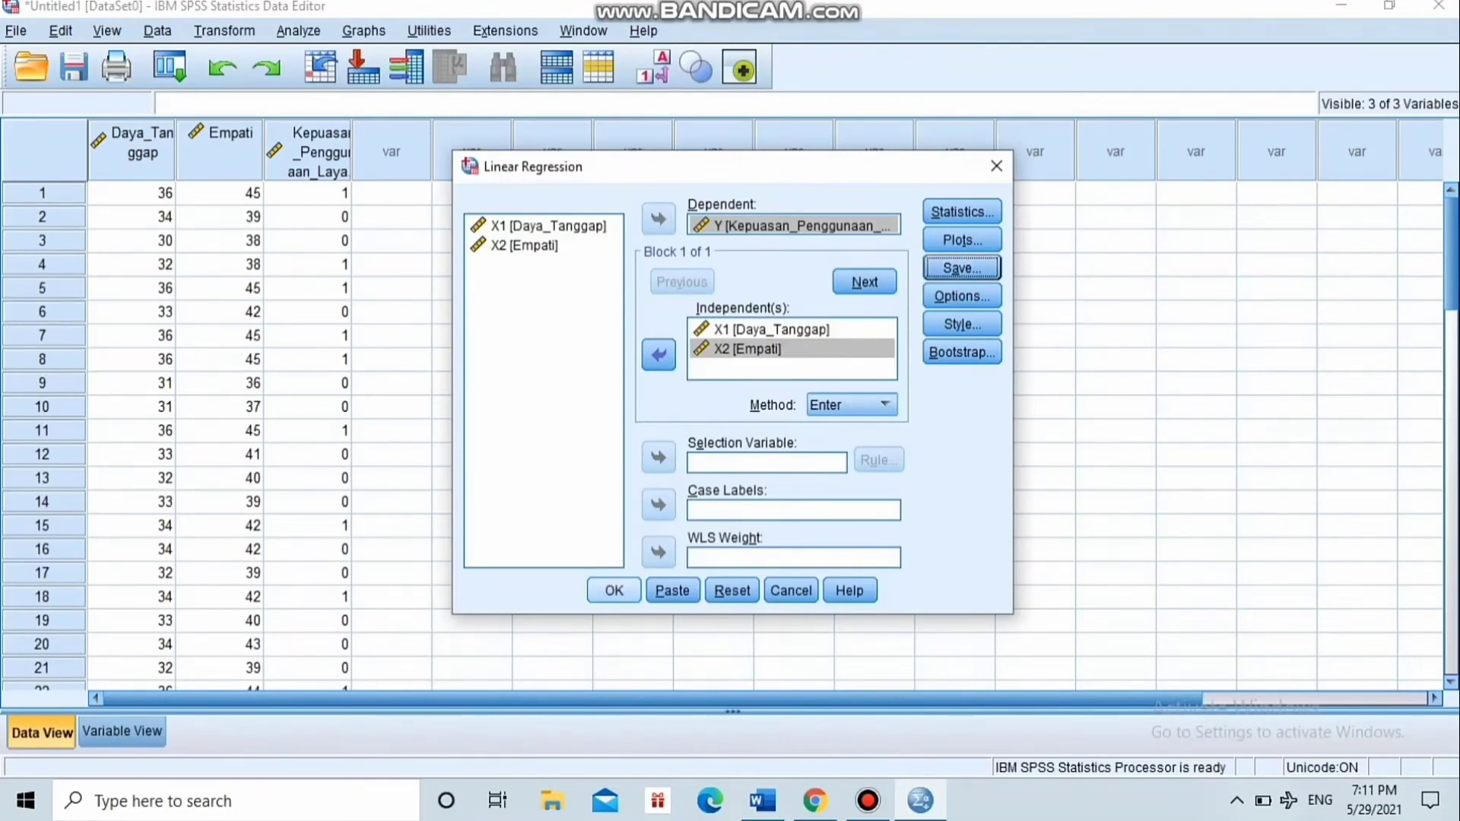
left_click(613, 591)
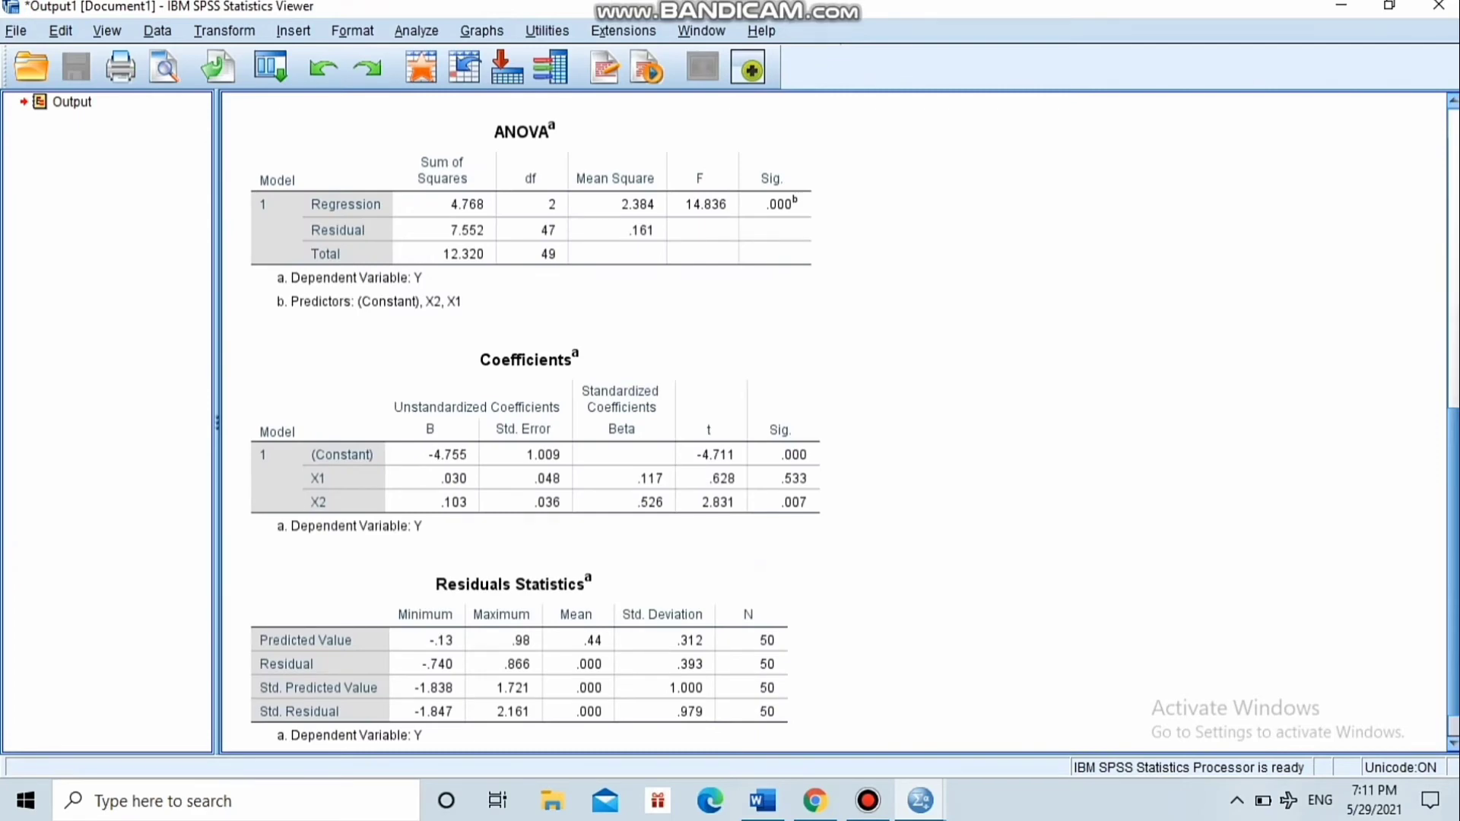
Review the linear regression output tables and close the output document without saving it
scroll(834, 422, "up", 1)
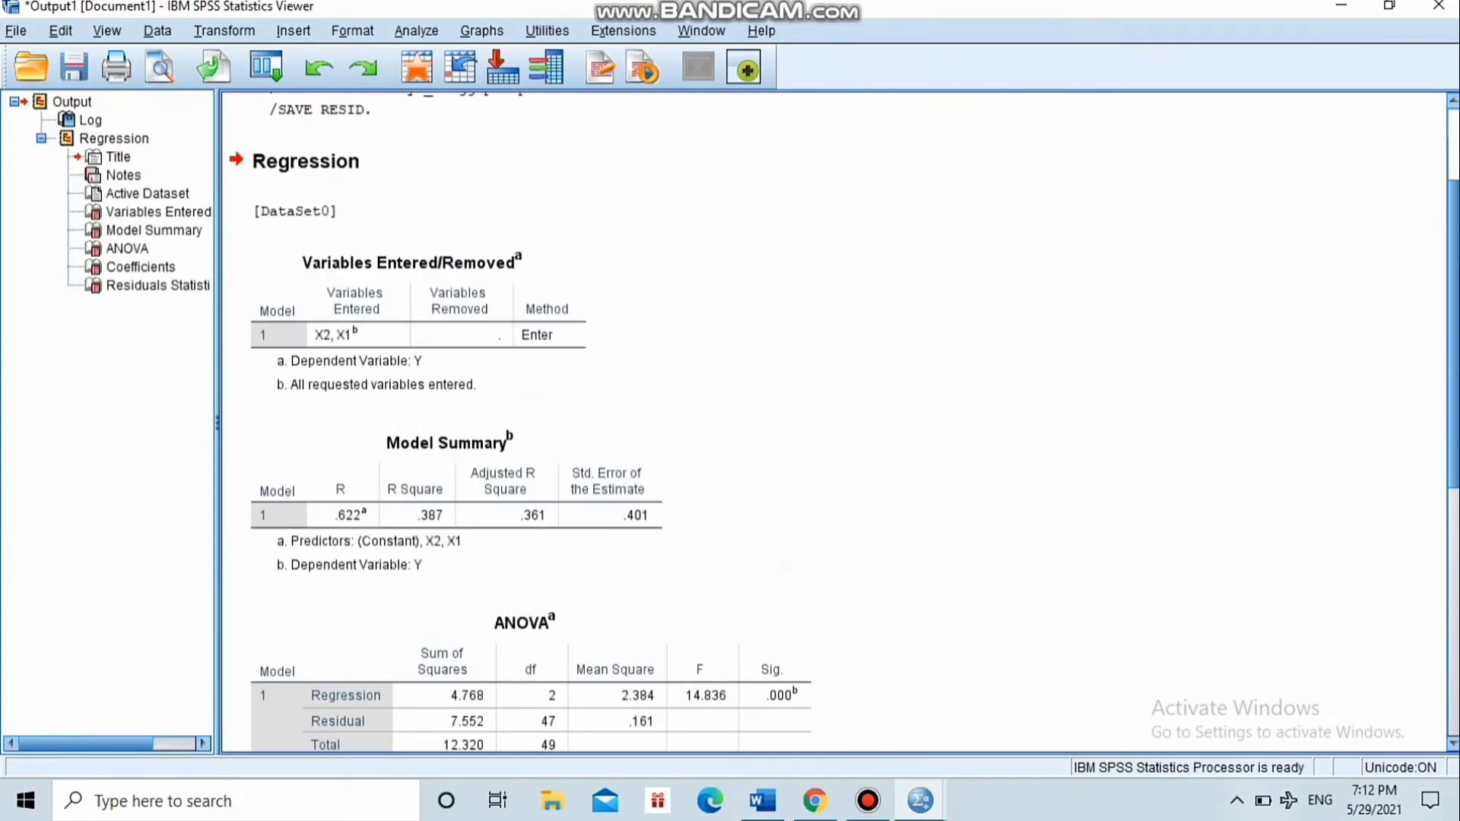
scroll(836, 422, "up", 1)
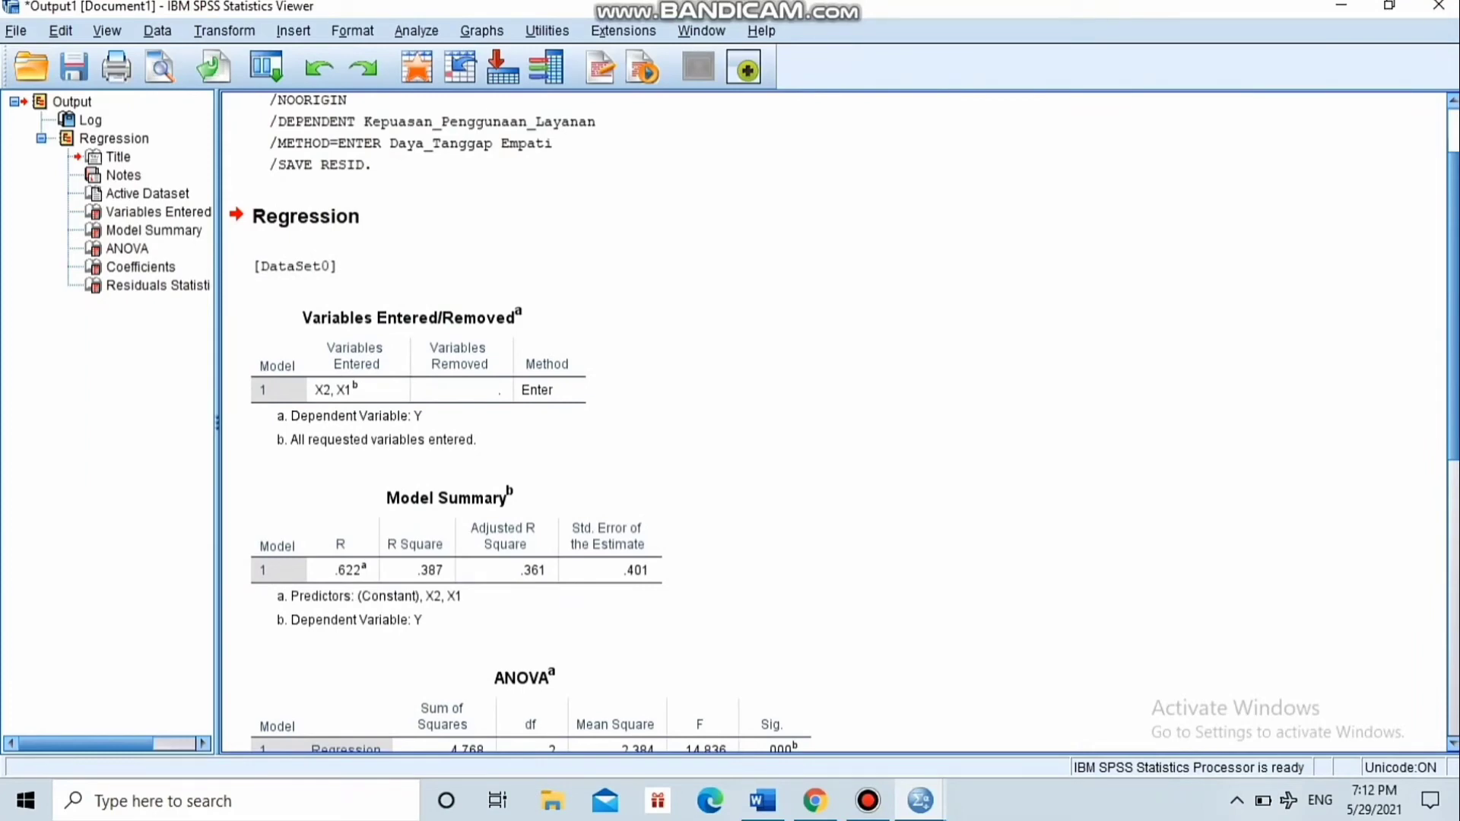
scroll(836, 422, "down", 10)
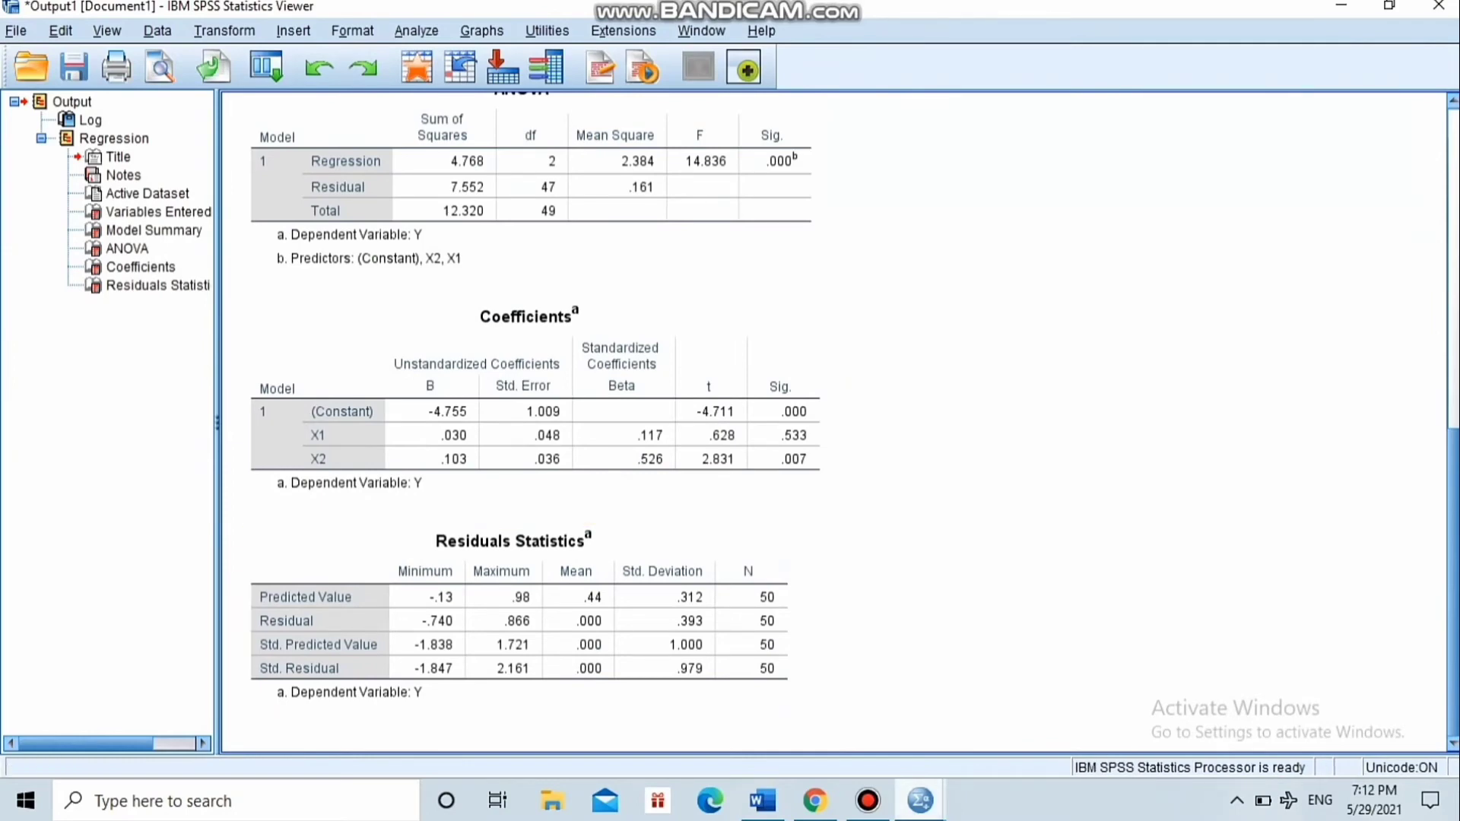
mouse_move(920, 800)
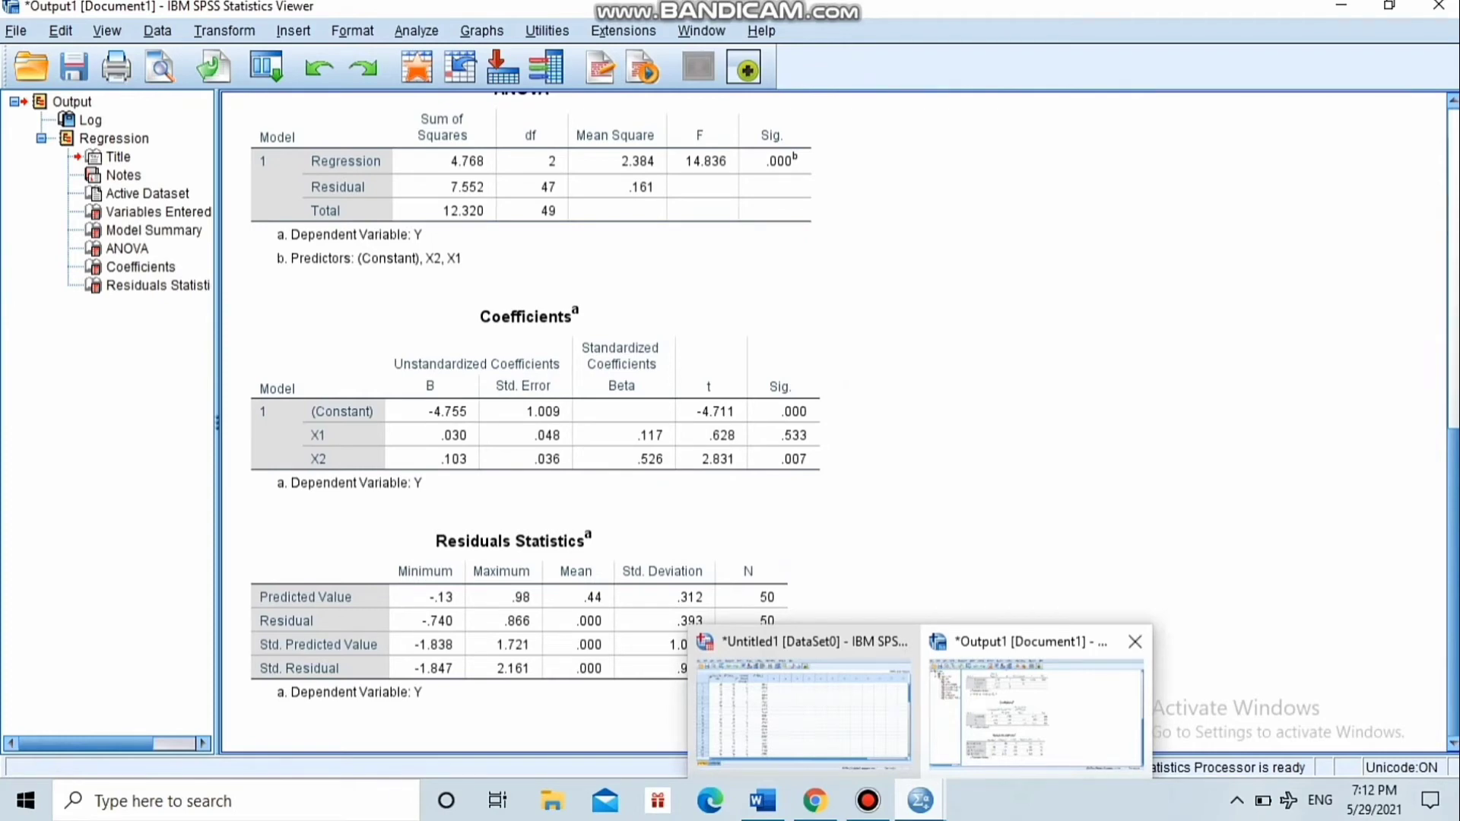
left_click(1135, 641)
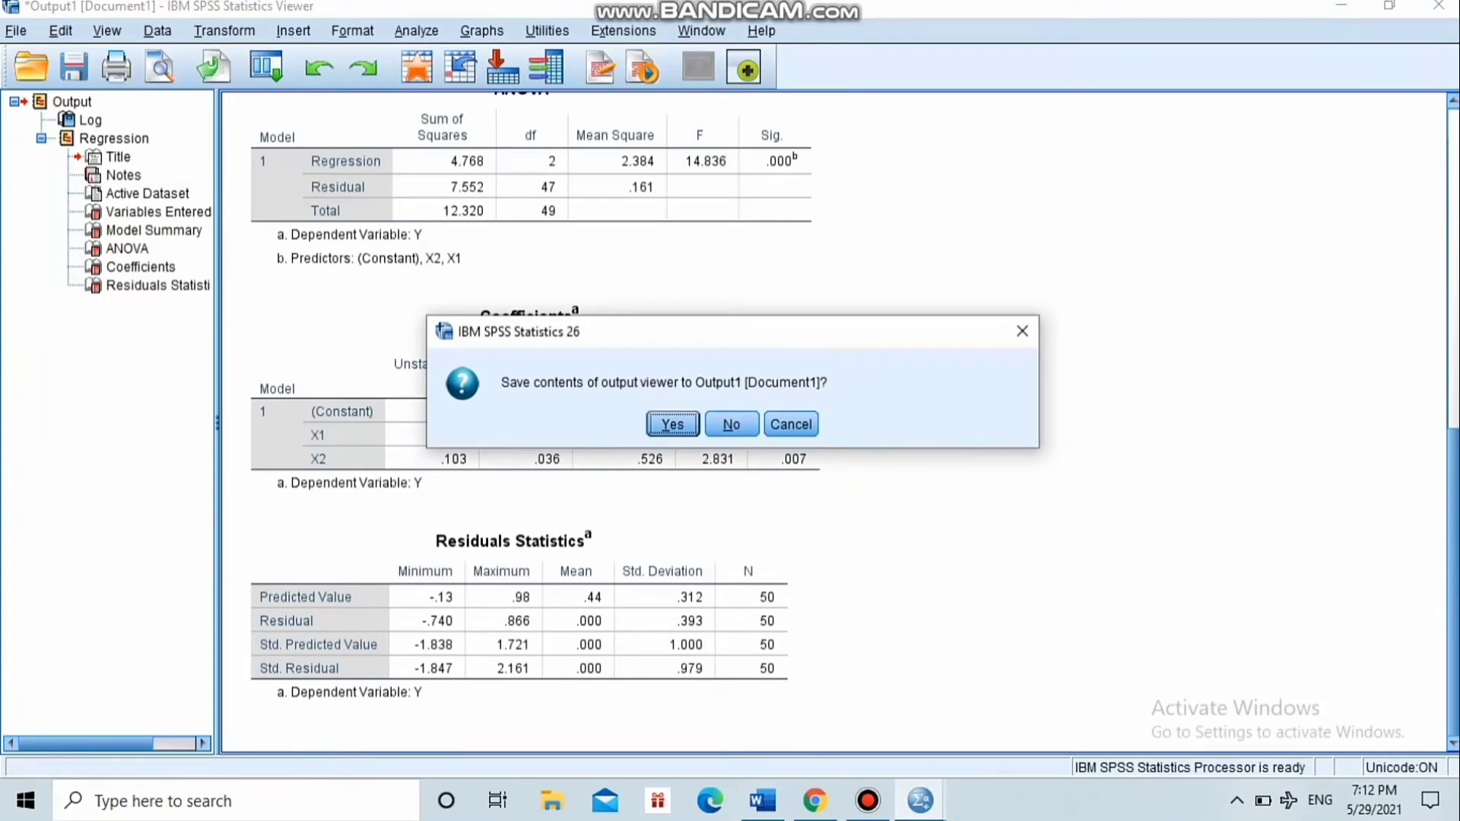
left_click(731, 425)
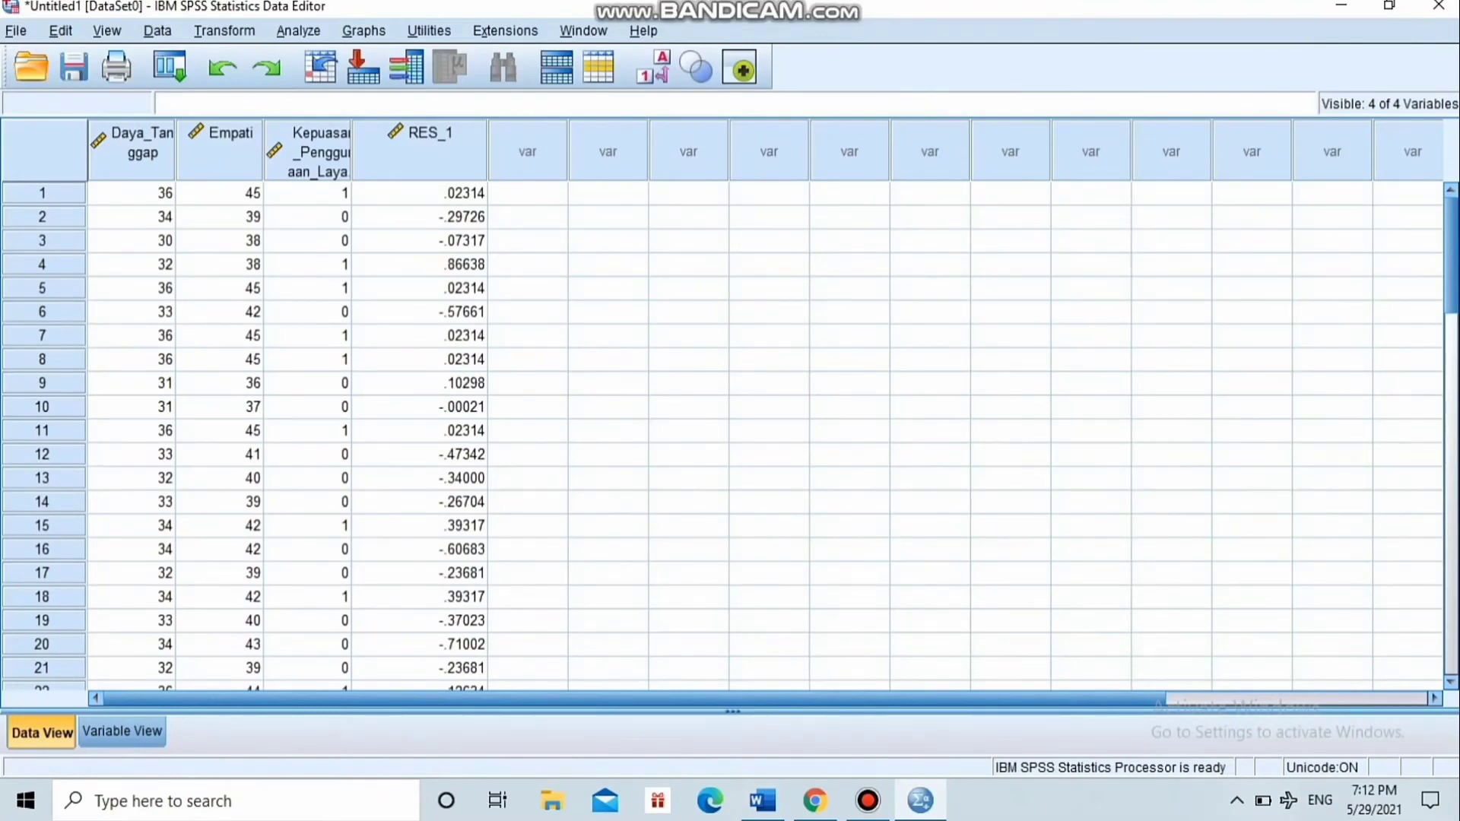
Run a legacy one-sample Kolmogorov-Smirnov test against the normal distribution on X1, X2, Y and the unstandardized residual
left_click(299, 31)
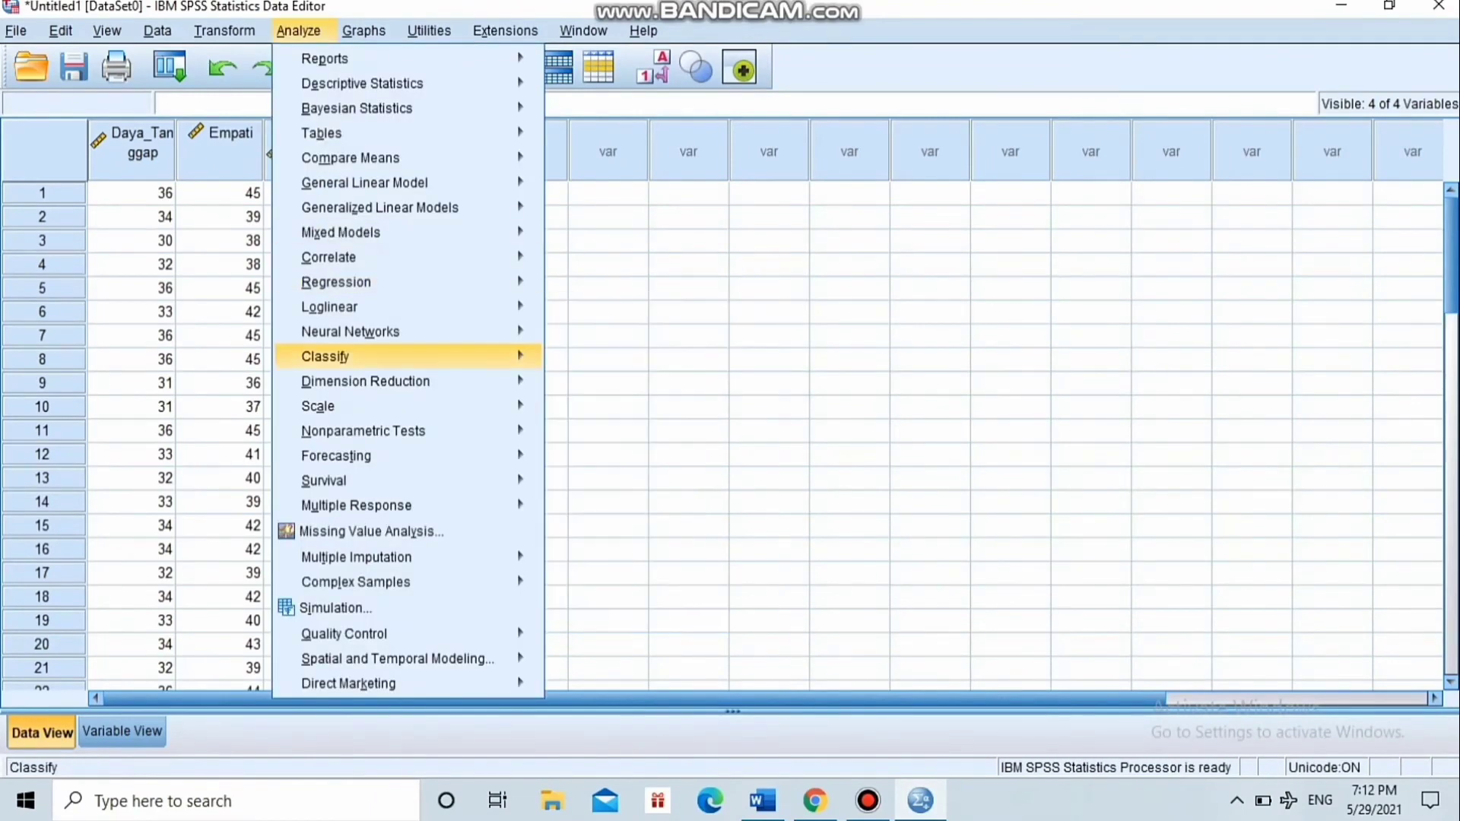
mouse_move(363, 432)
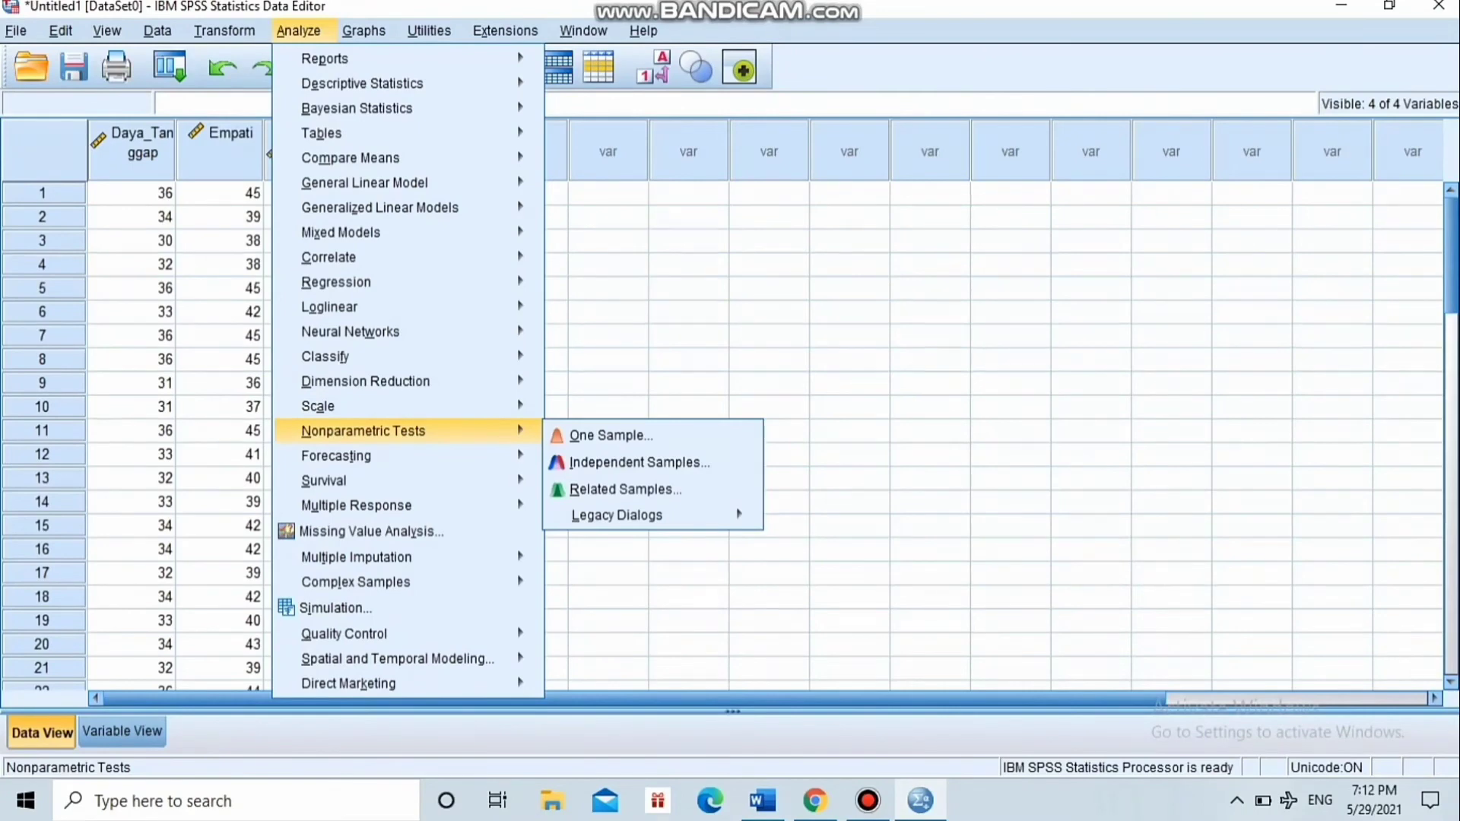
mouse_move(336, 455)
mouse_move(616, 515)
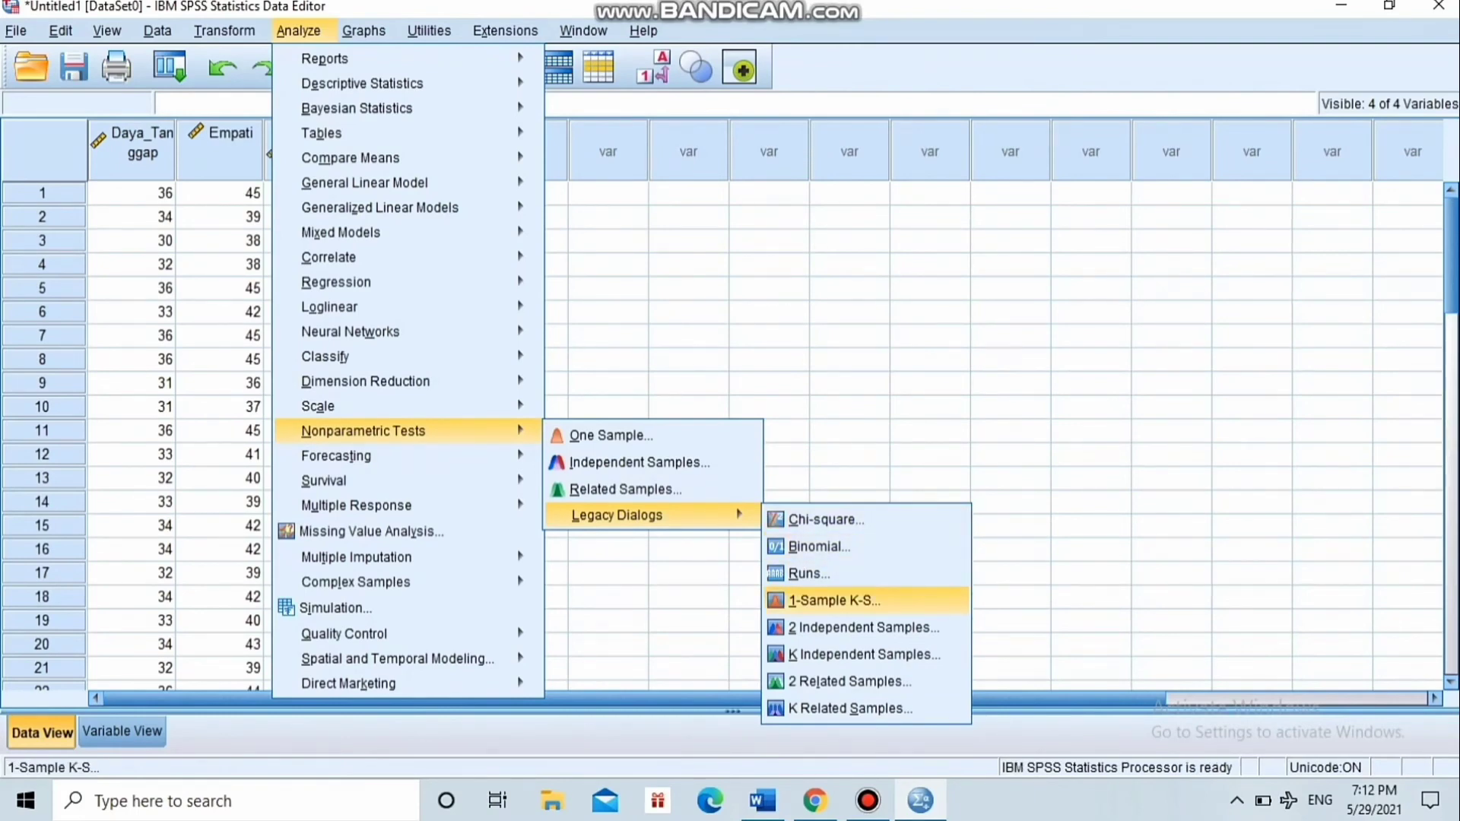
left_click(834, 601)
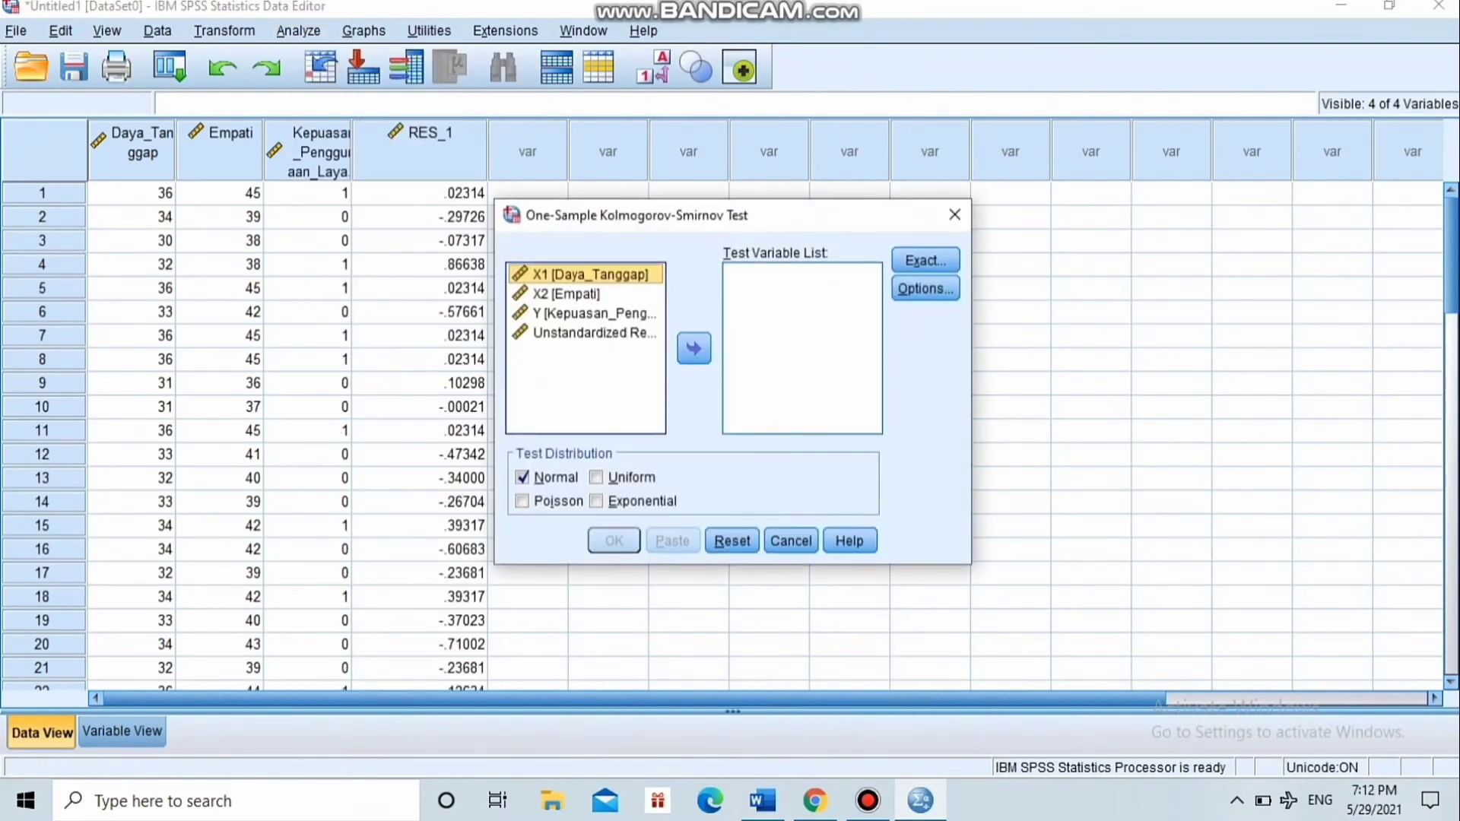
left_click(693, 348)
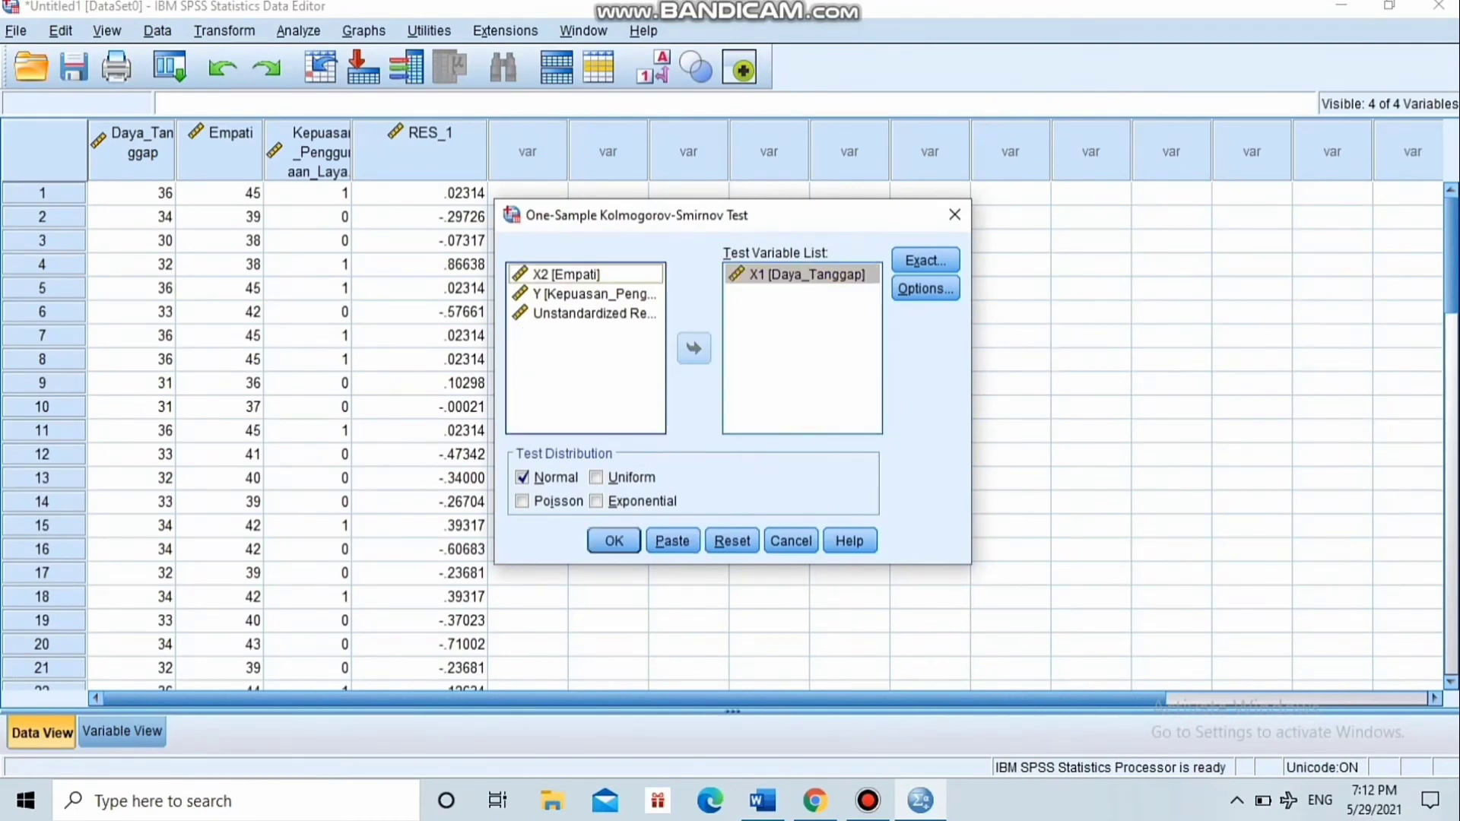
left_click_drag(567, 274, 768, 342)
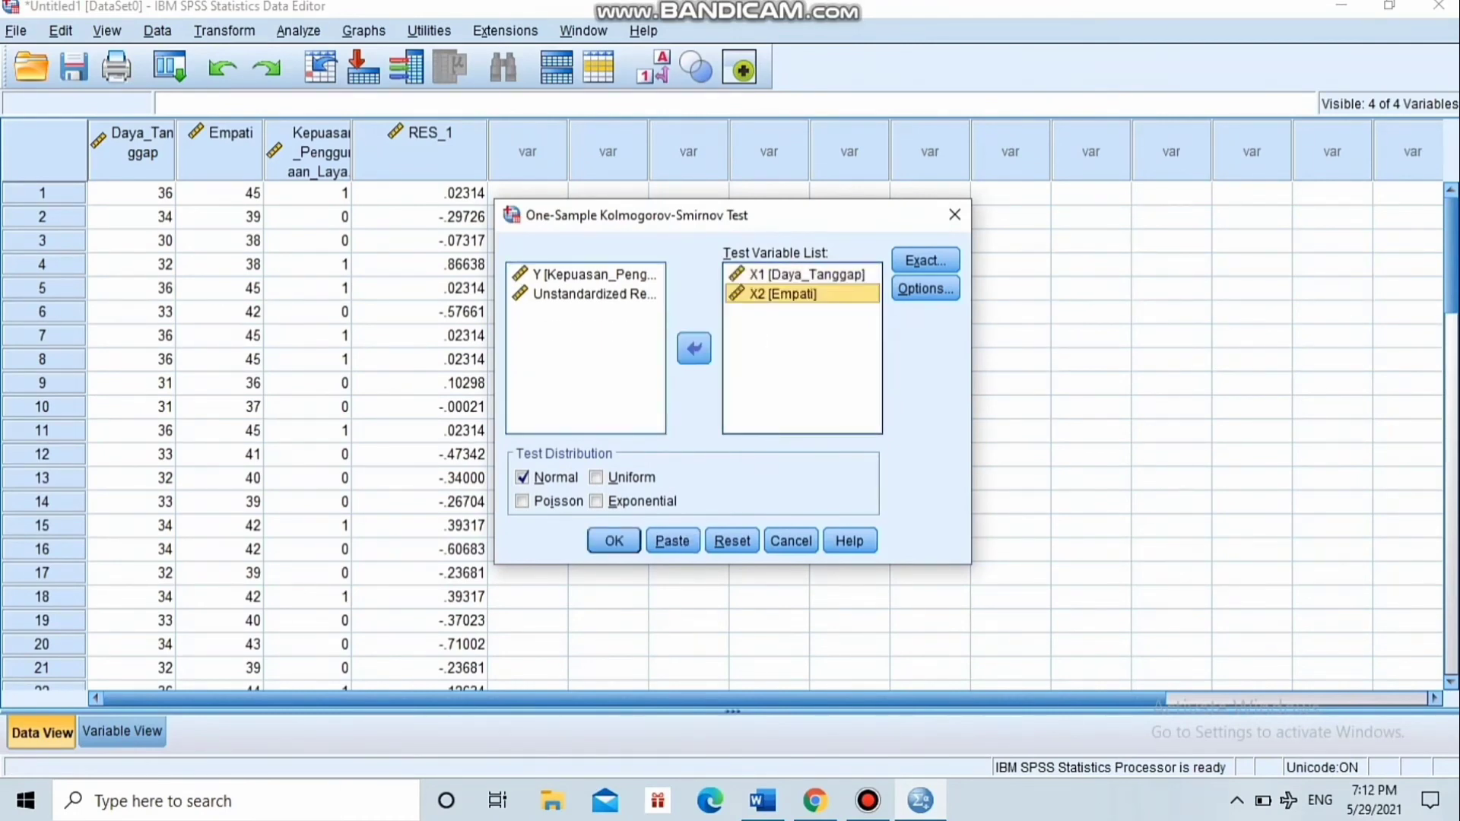
left_click_drag(582, 275, 775, 358)
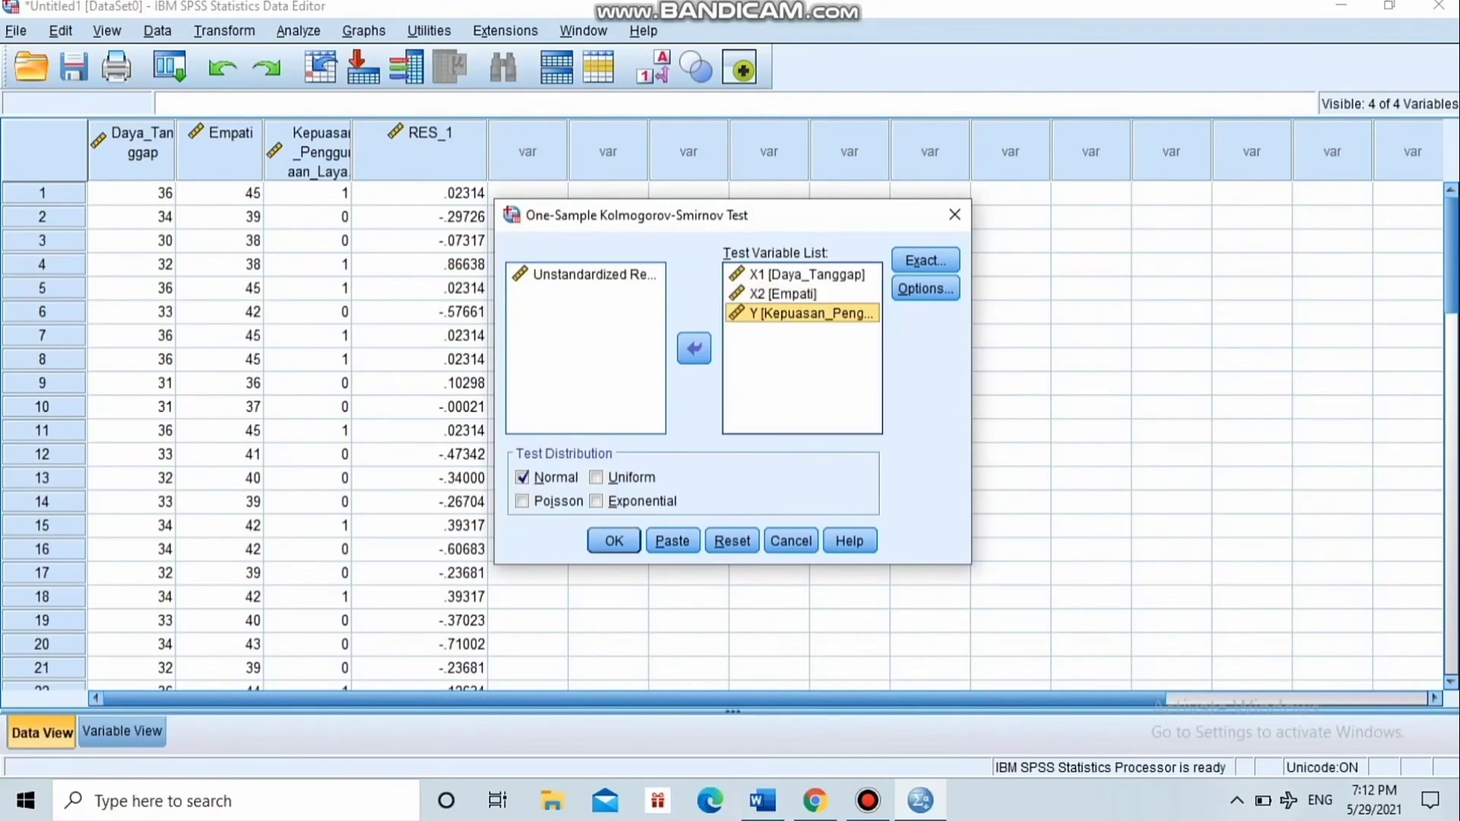
left_click(584, 274)
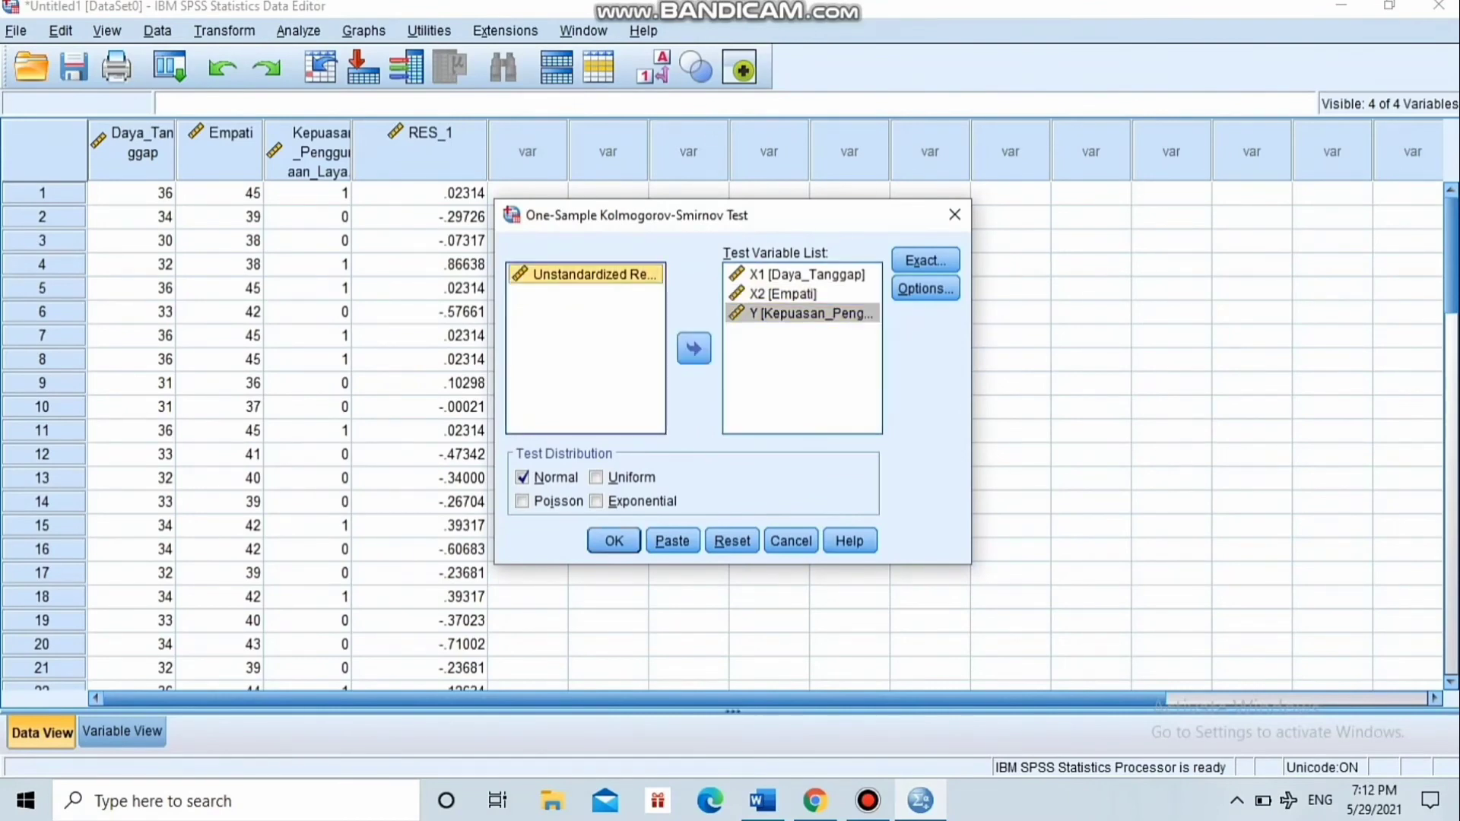
left_click(694, 348)
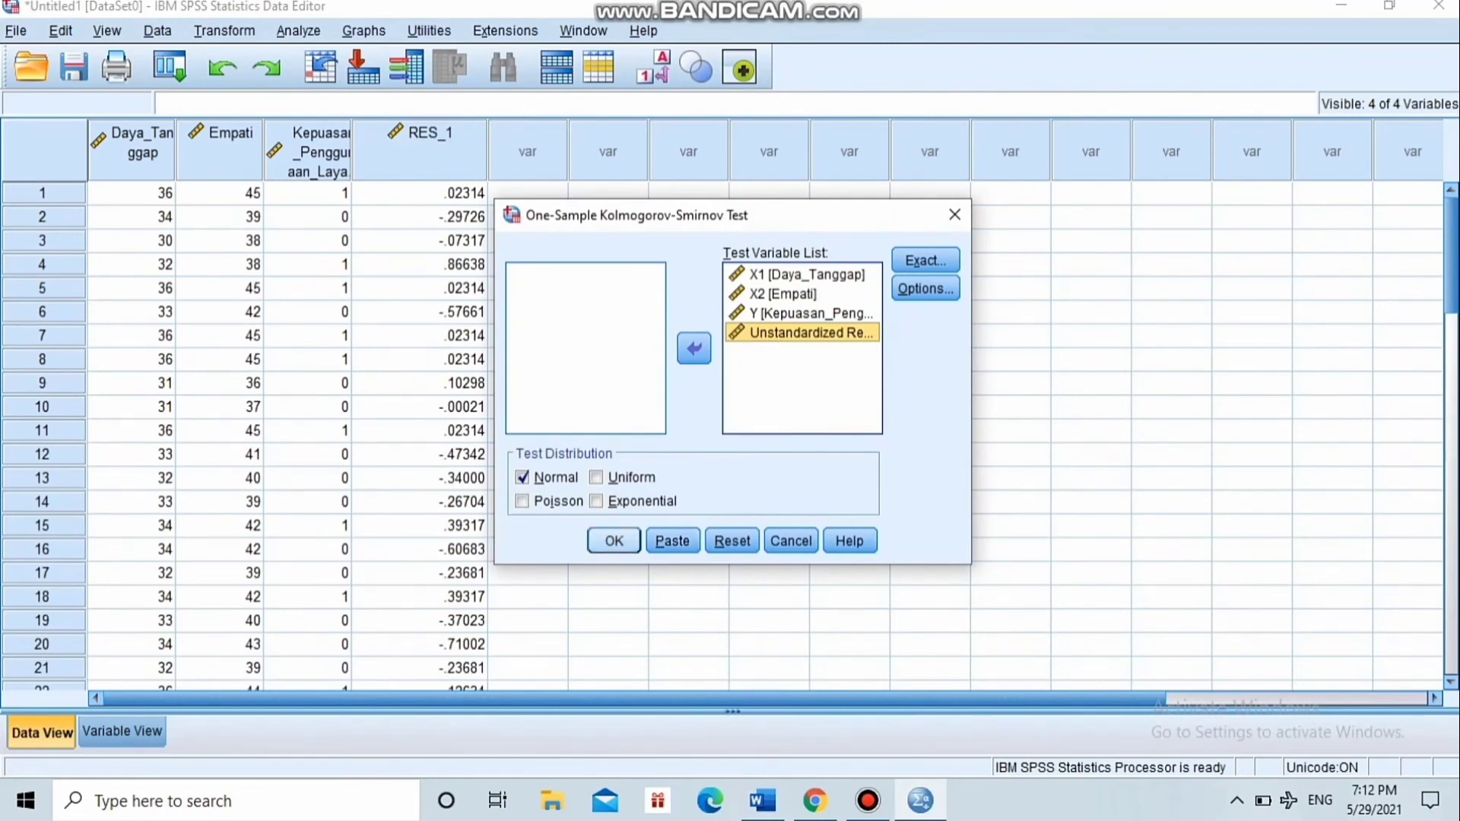
left_click(614, 540)
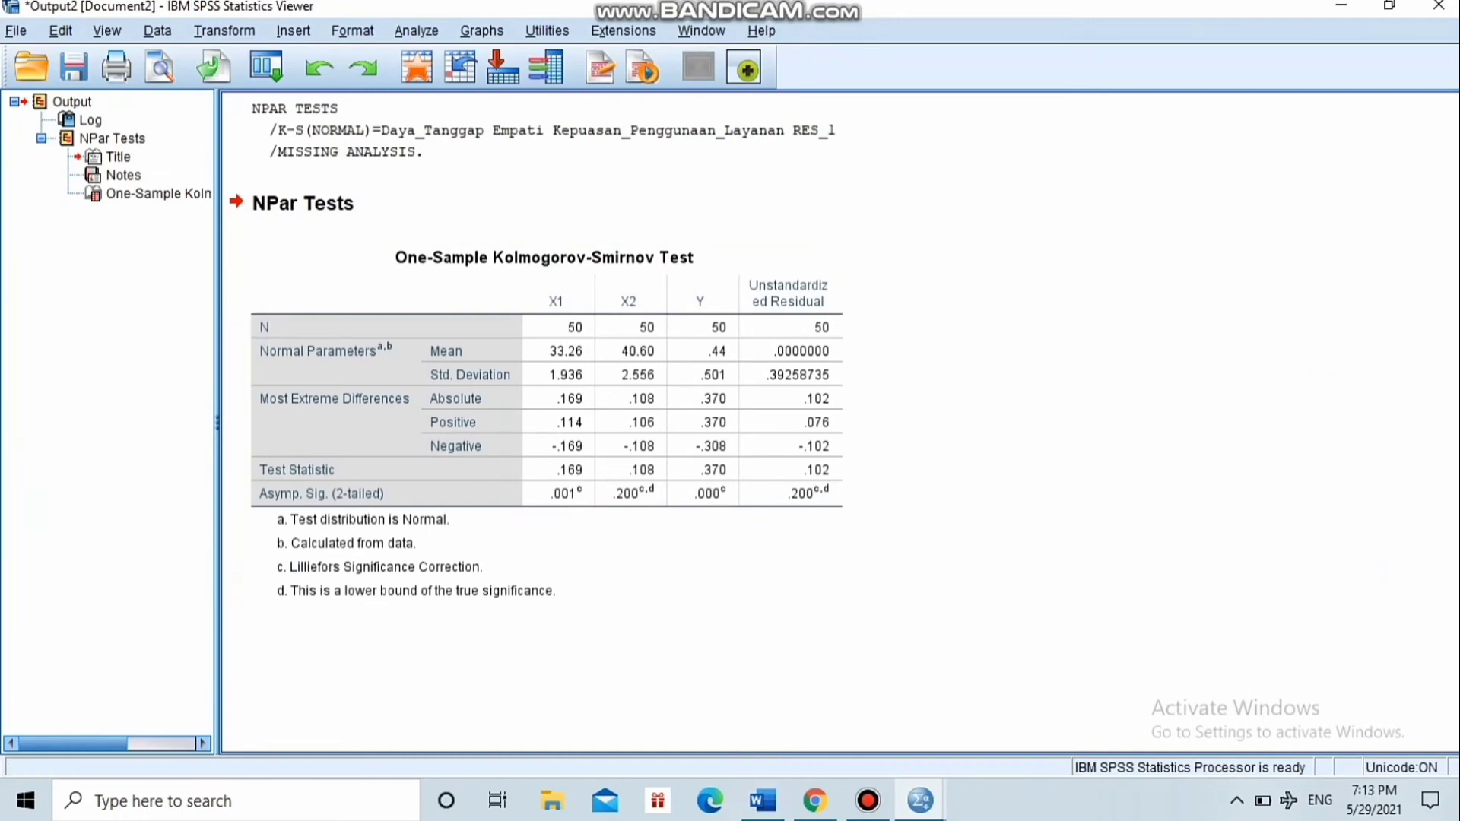
Minimize the Bandicam recorder window and start a Binary Logistic regression on the survey data
mouse_move(919, 800)
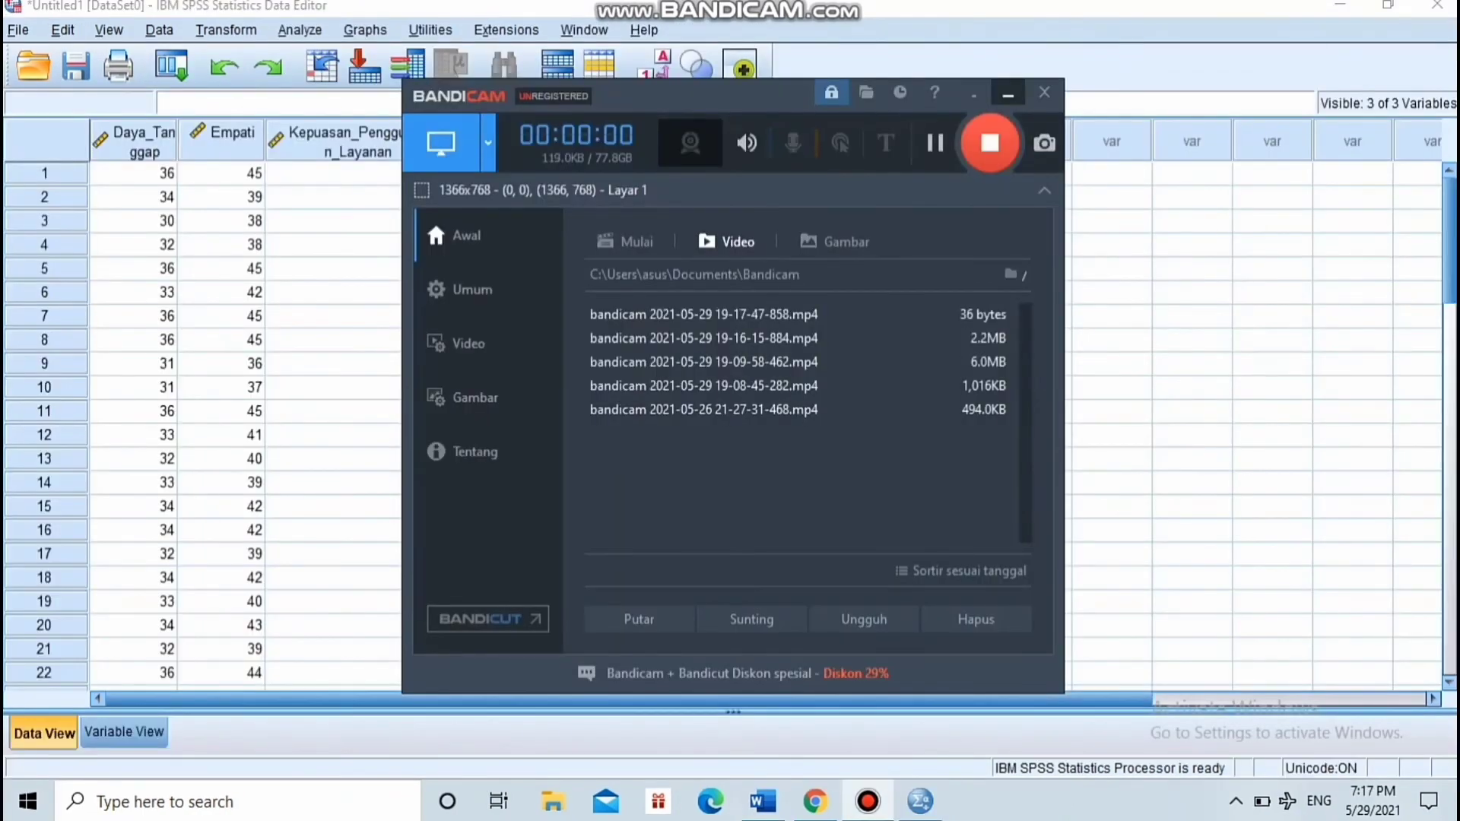
left_click(1007, 92)
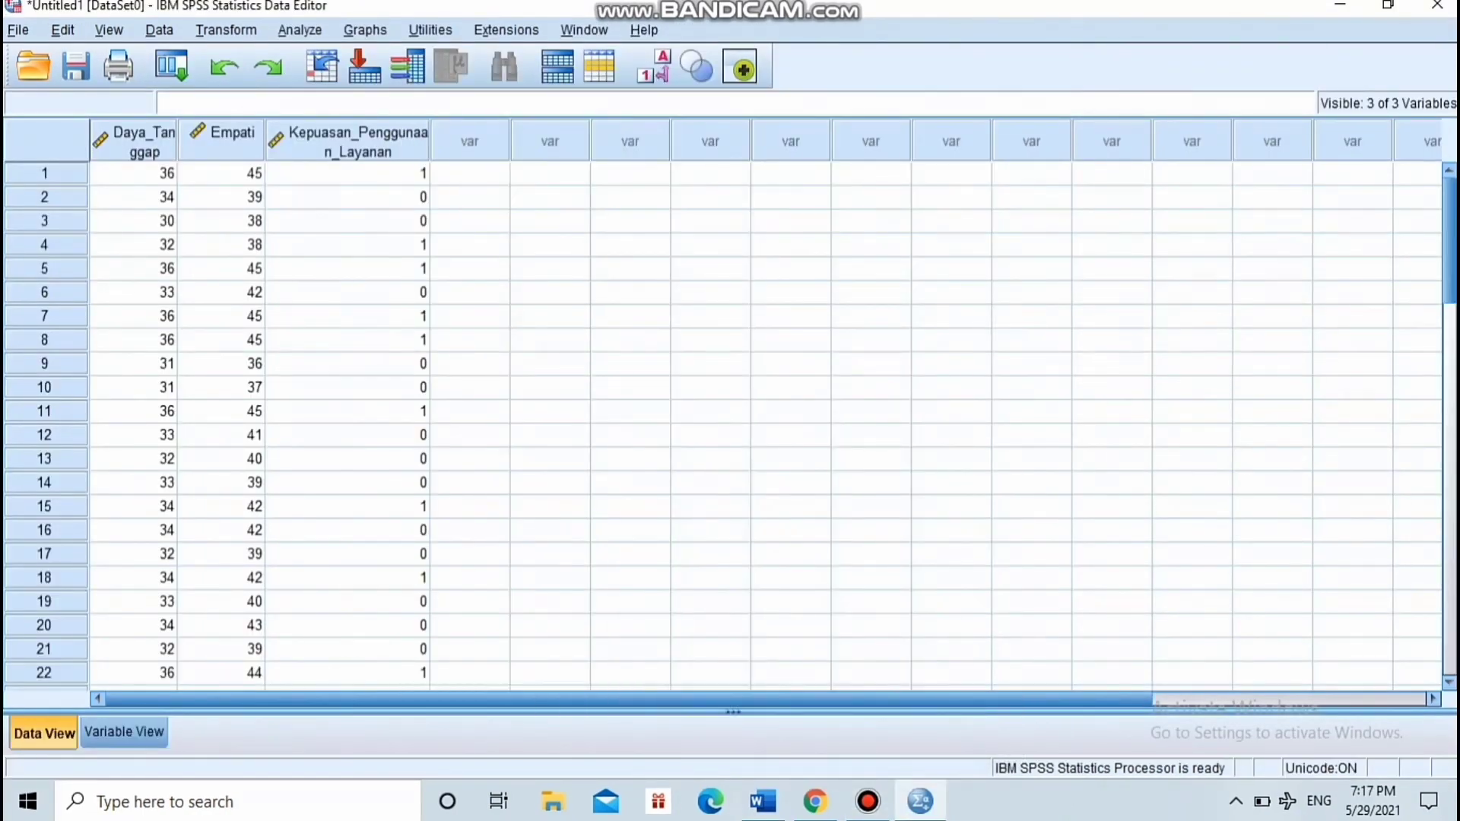
left_click(299, 30)
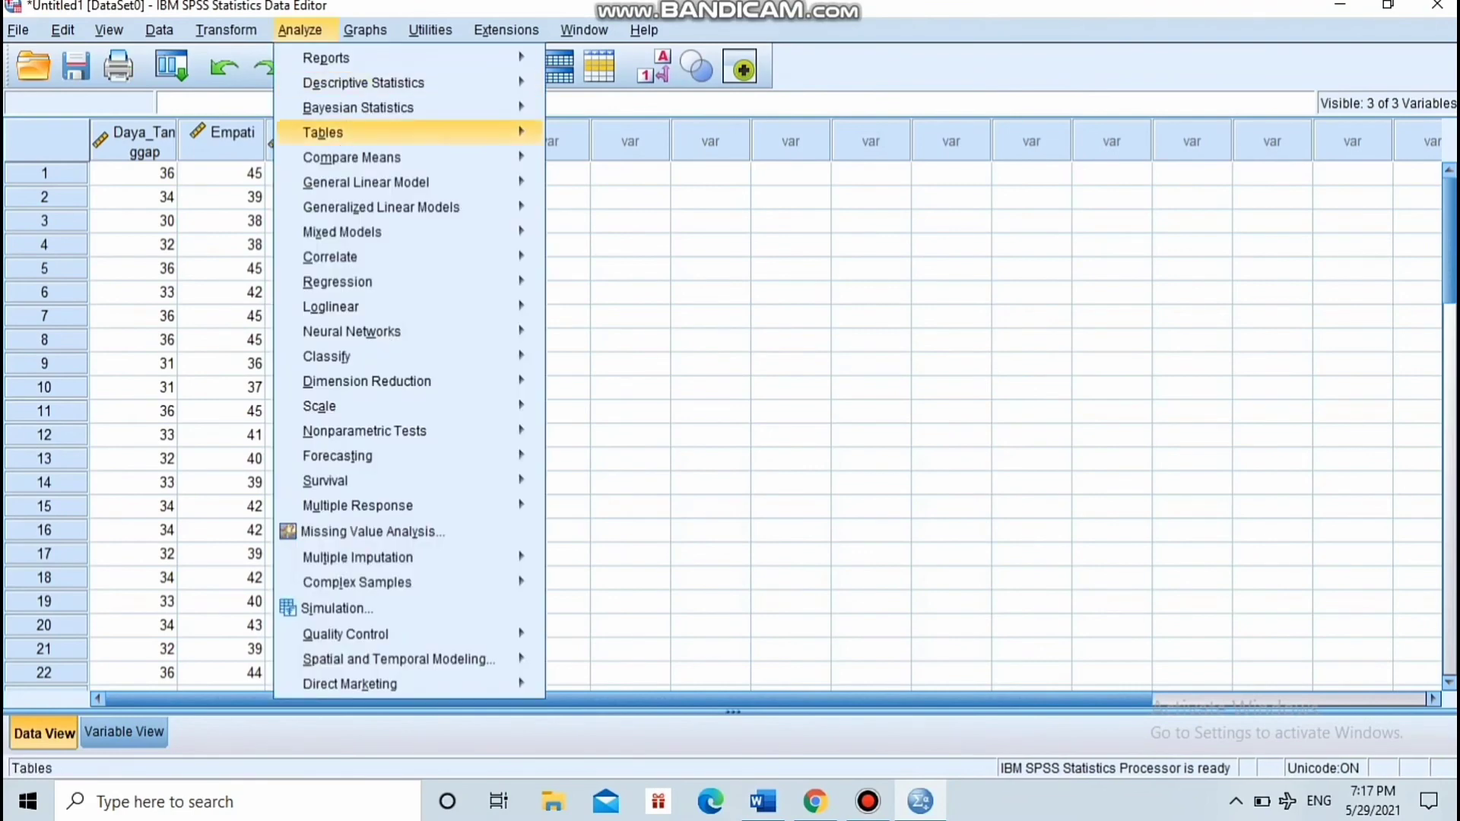
mouse_move(338, 282)
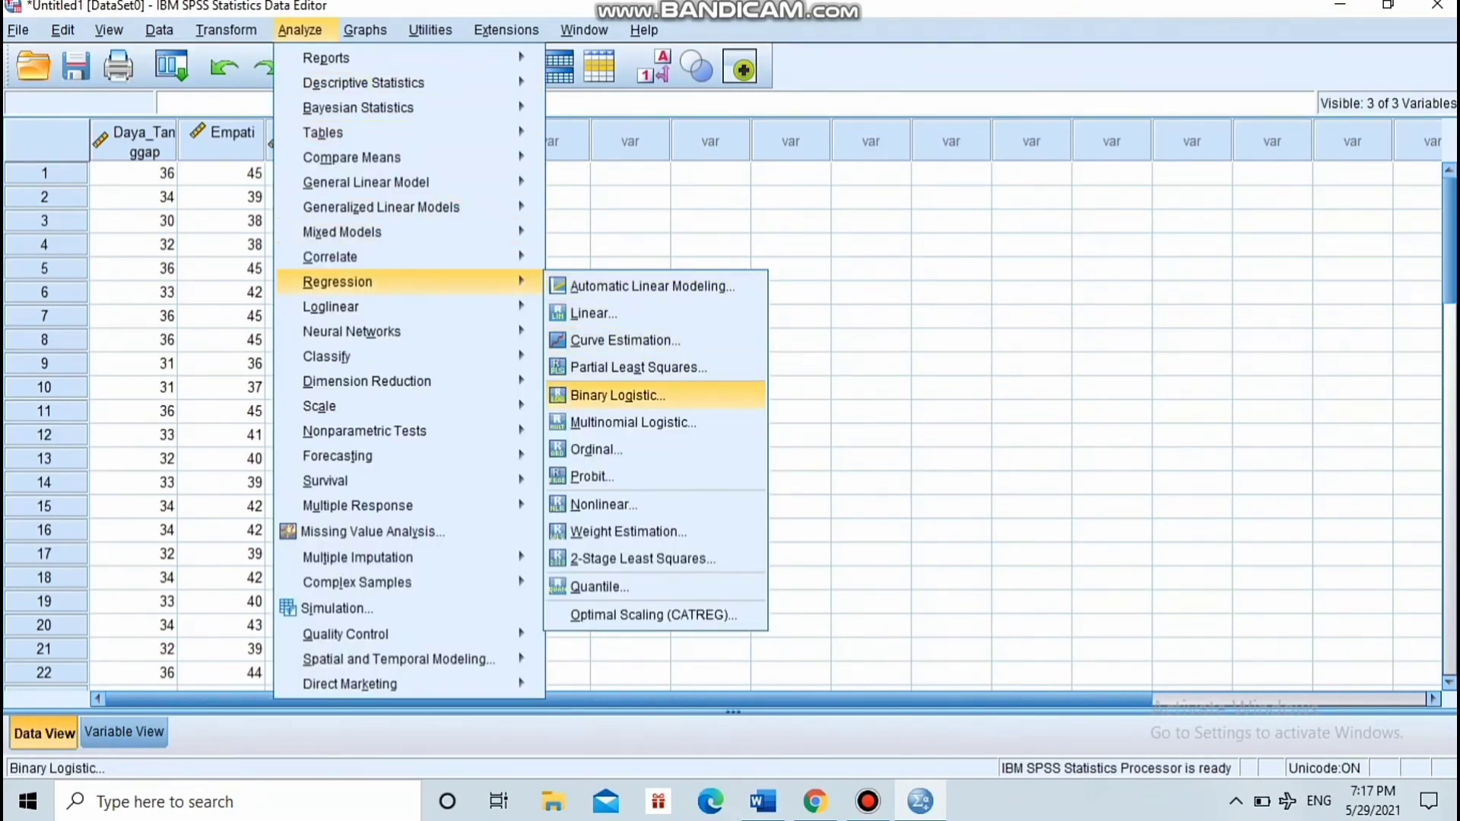
left_click(618, 396)
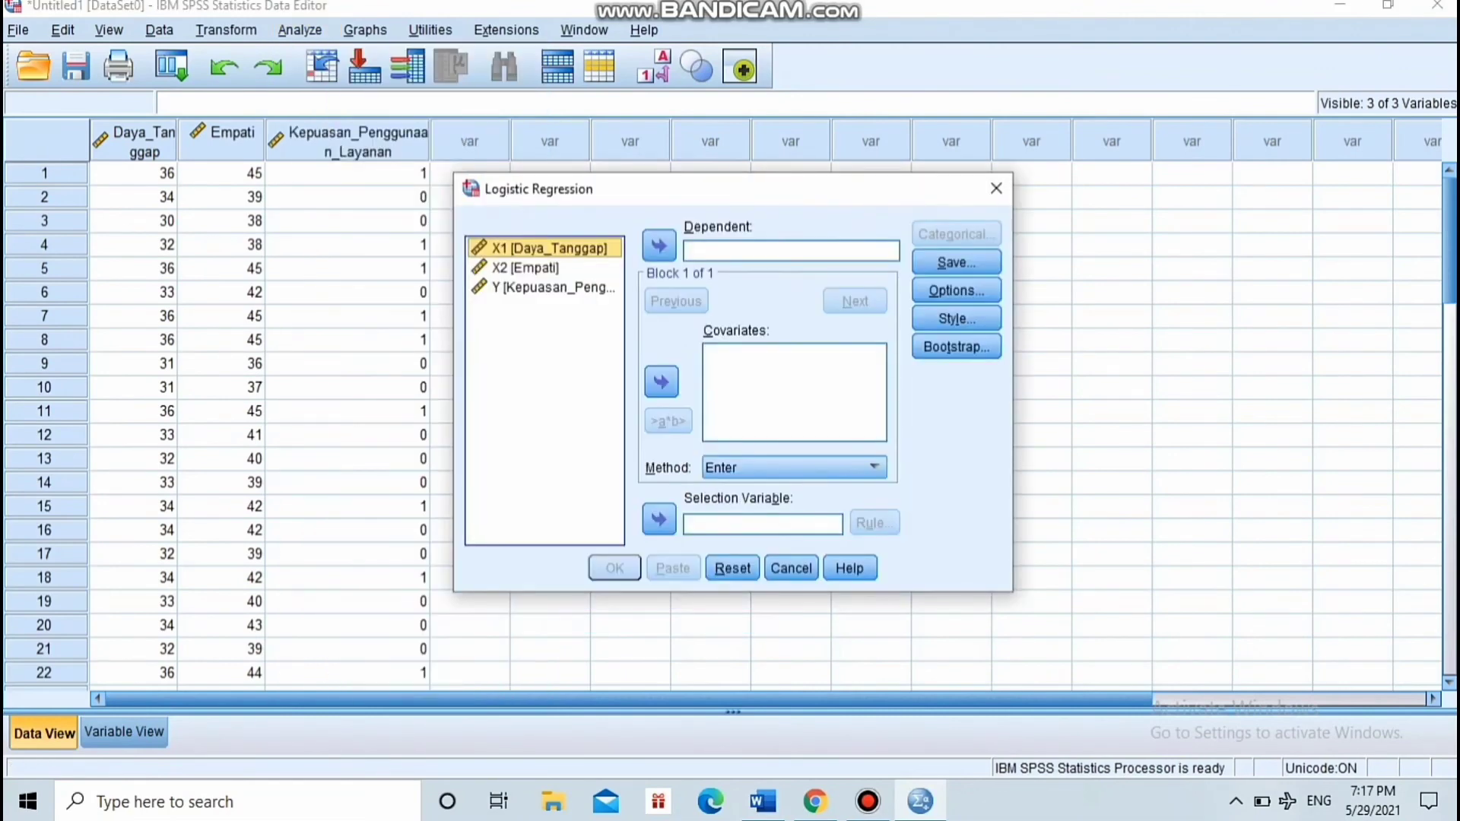
Add X1 (Daya_Tanggap) and X2 (Empati) as covariates, set Y (Kepuasan_Penggunaan_Layanan) as dependent, and run the logistic regression
left_click(661, 382)
left_click(526, 268)
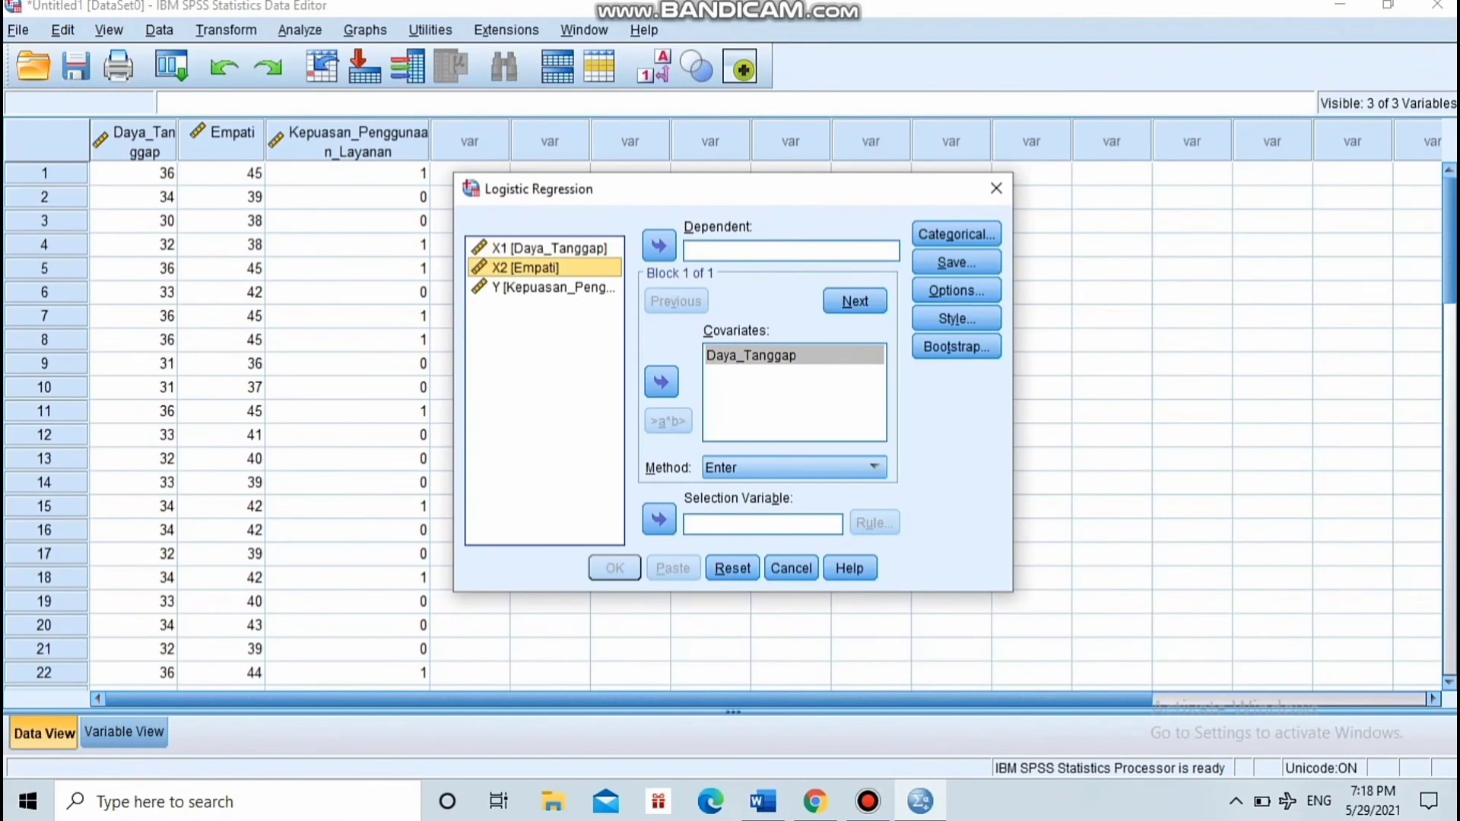
left_click(661, 382)
left_click(552, 288)
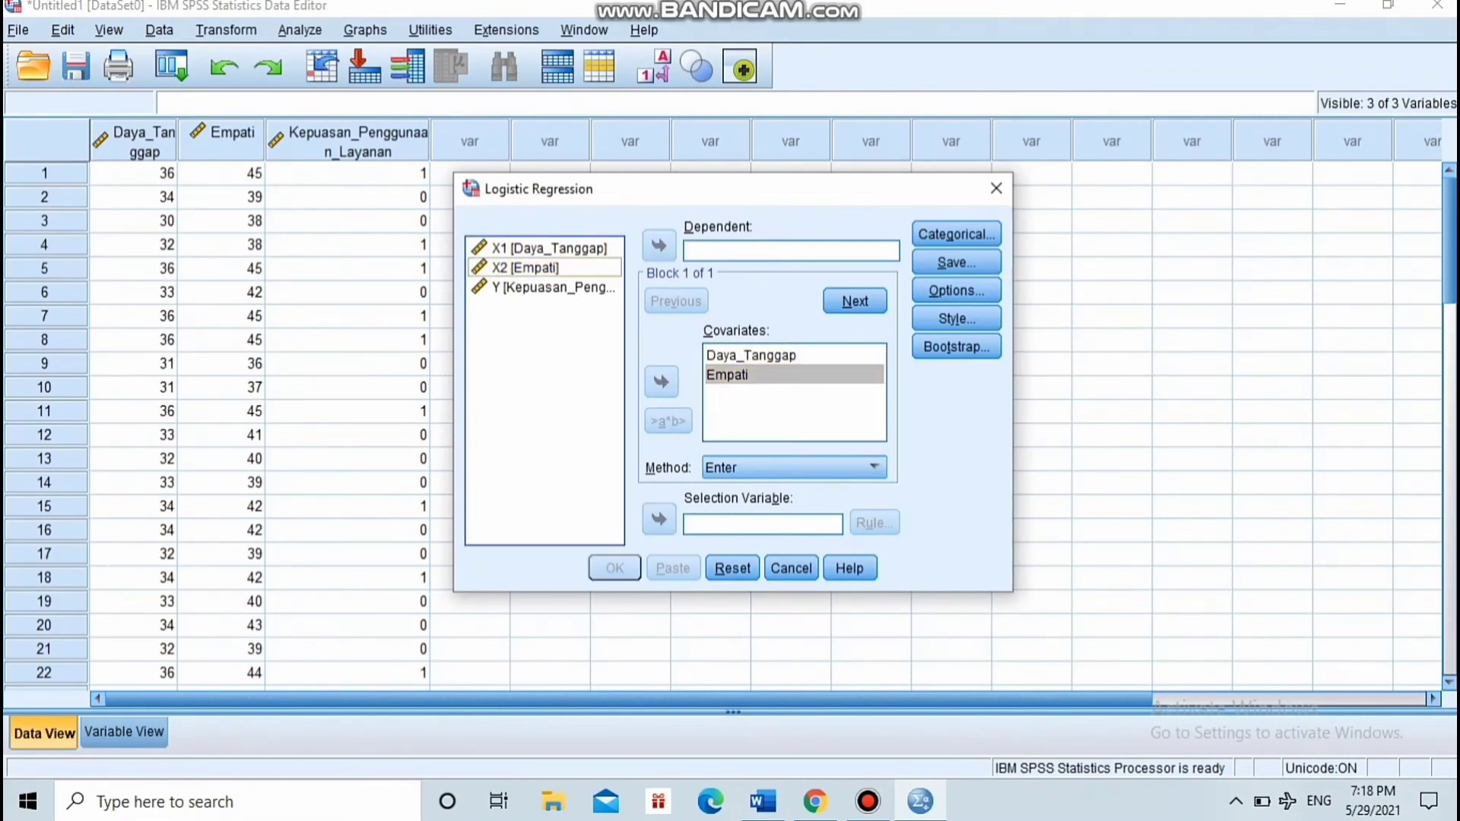
left_click(659, 246)
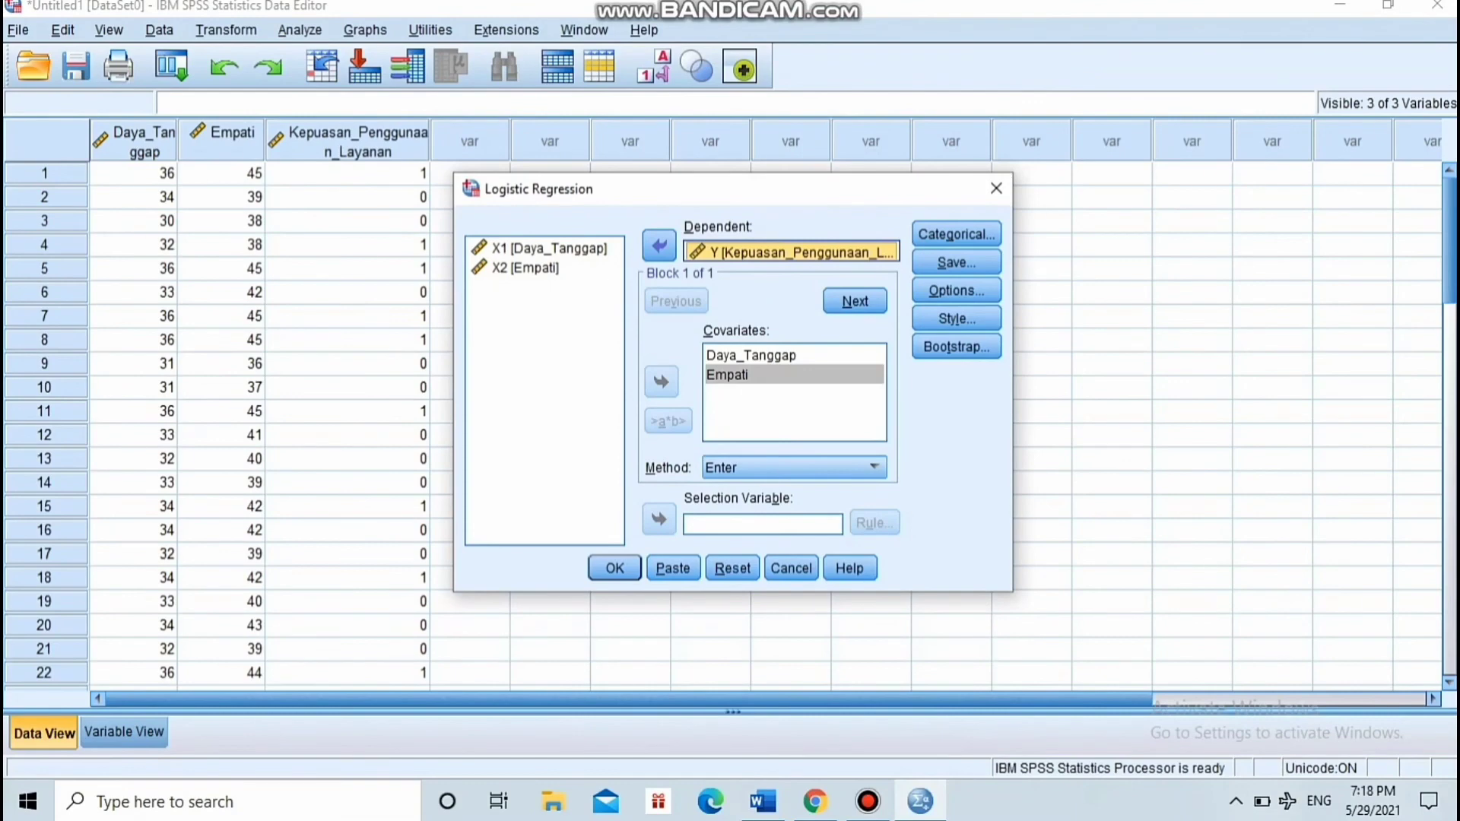
key("Return")
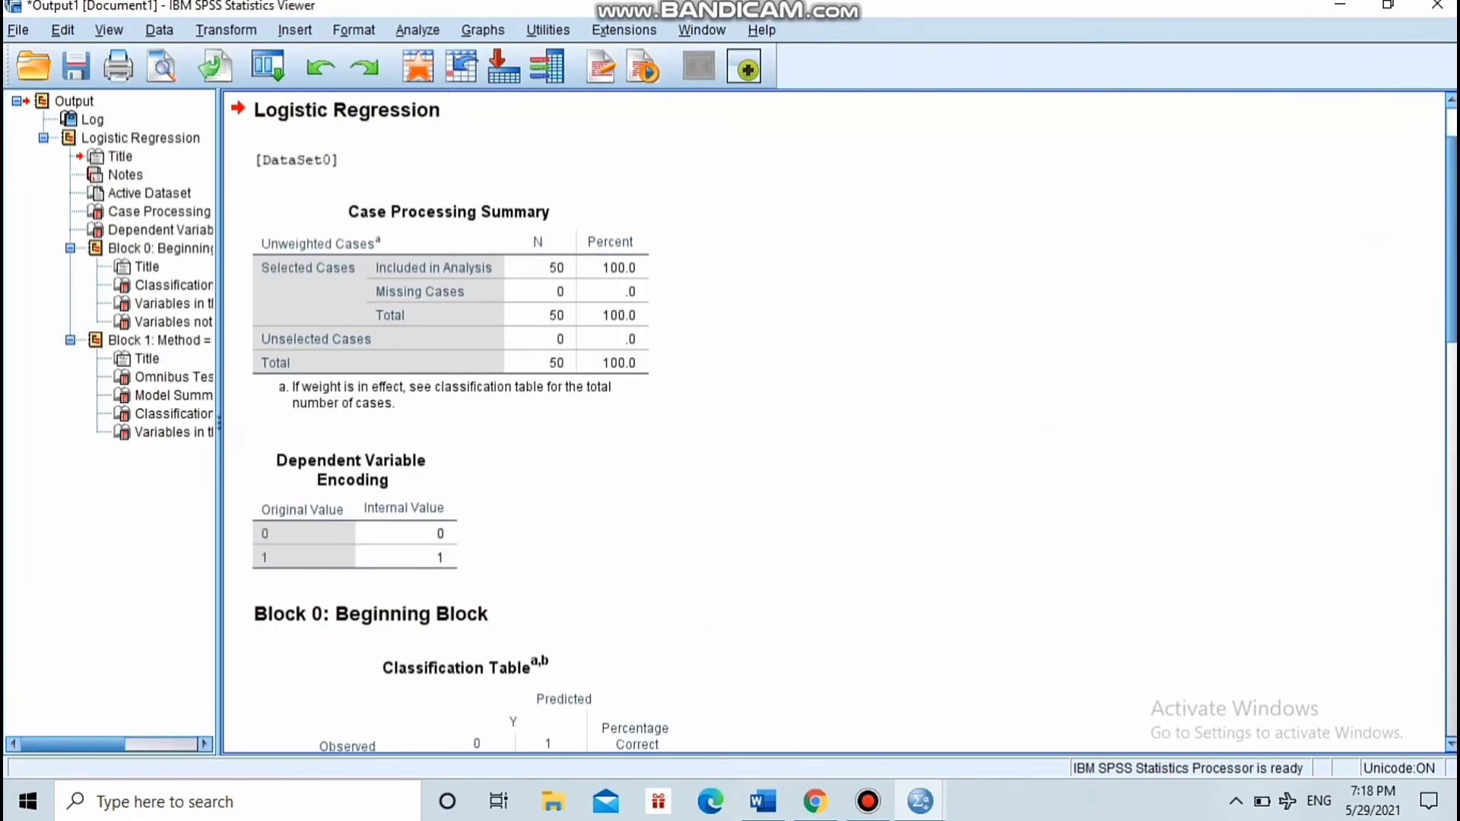
Examine the logistic regression output from the case processing summary through the Block 0 and Block 1 tables to the variables in the equation
scroll(844, 427, "down", 1)
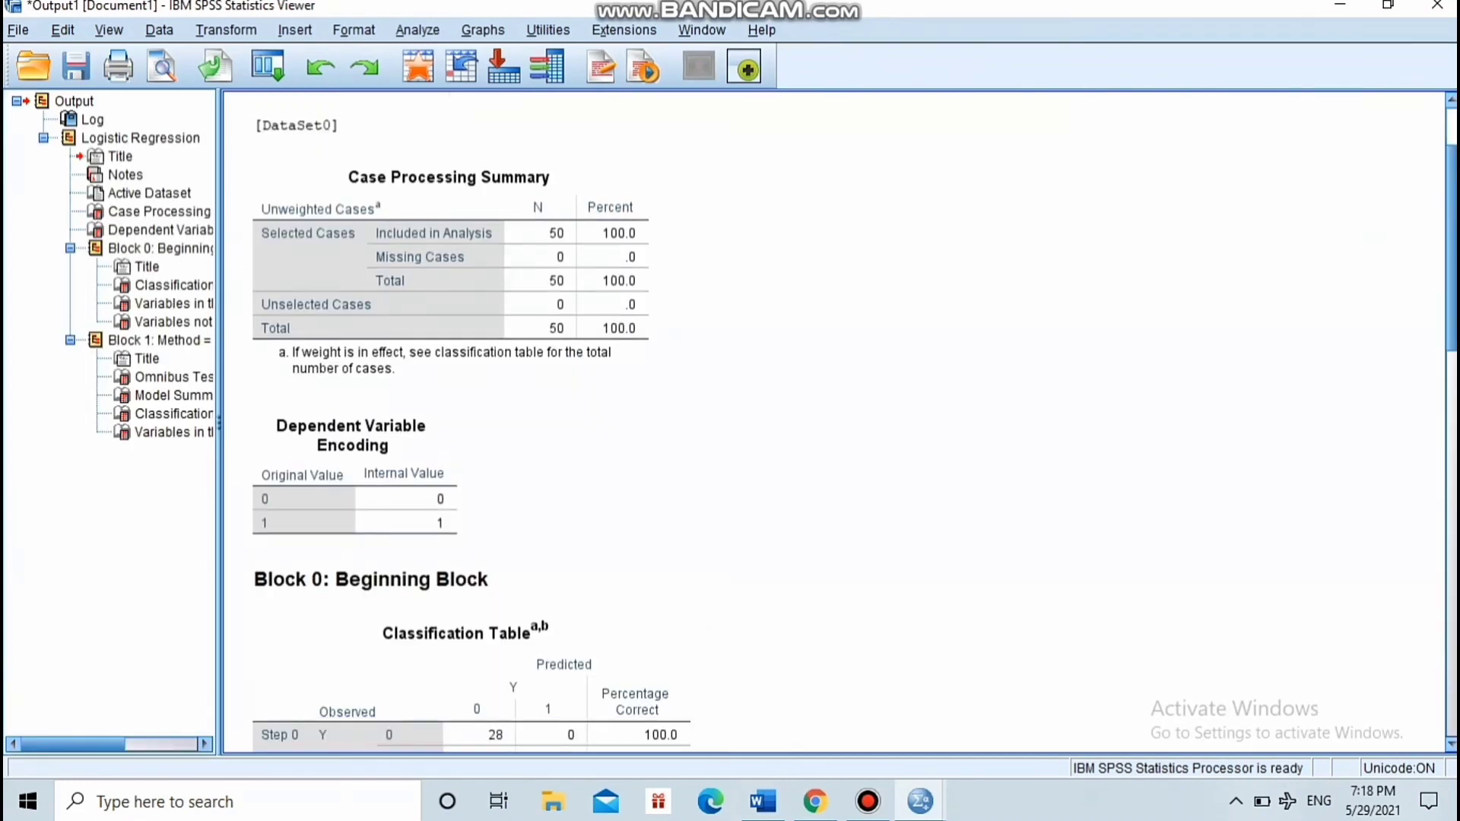
scroll(837, 422, "down", 10)
scroll(836, 422, "down", 8)
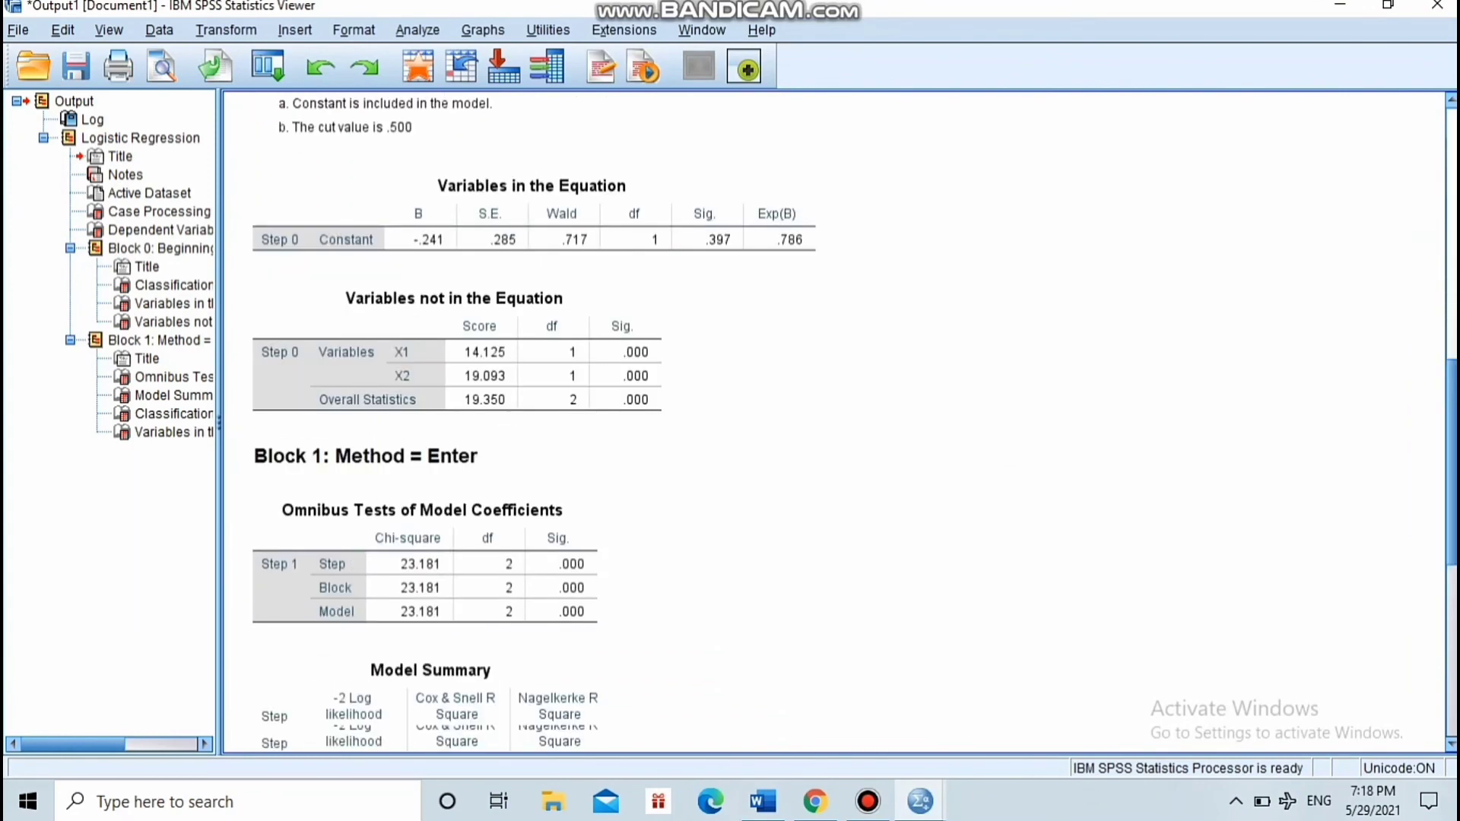
scroll(836, 422, "down", 8)
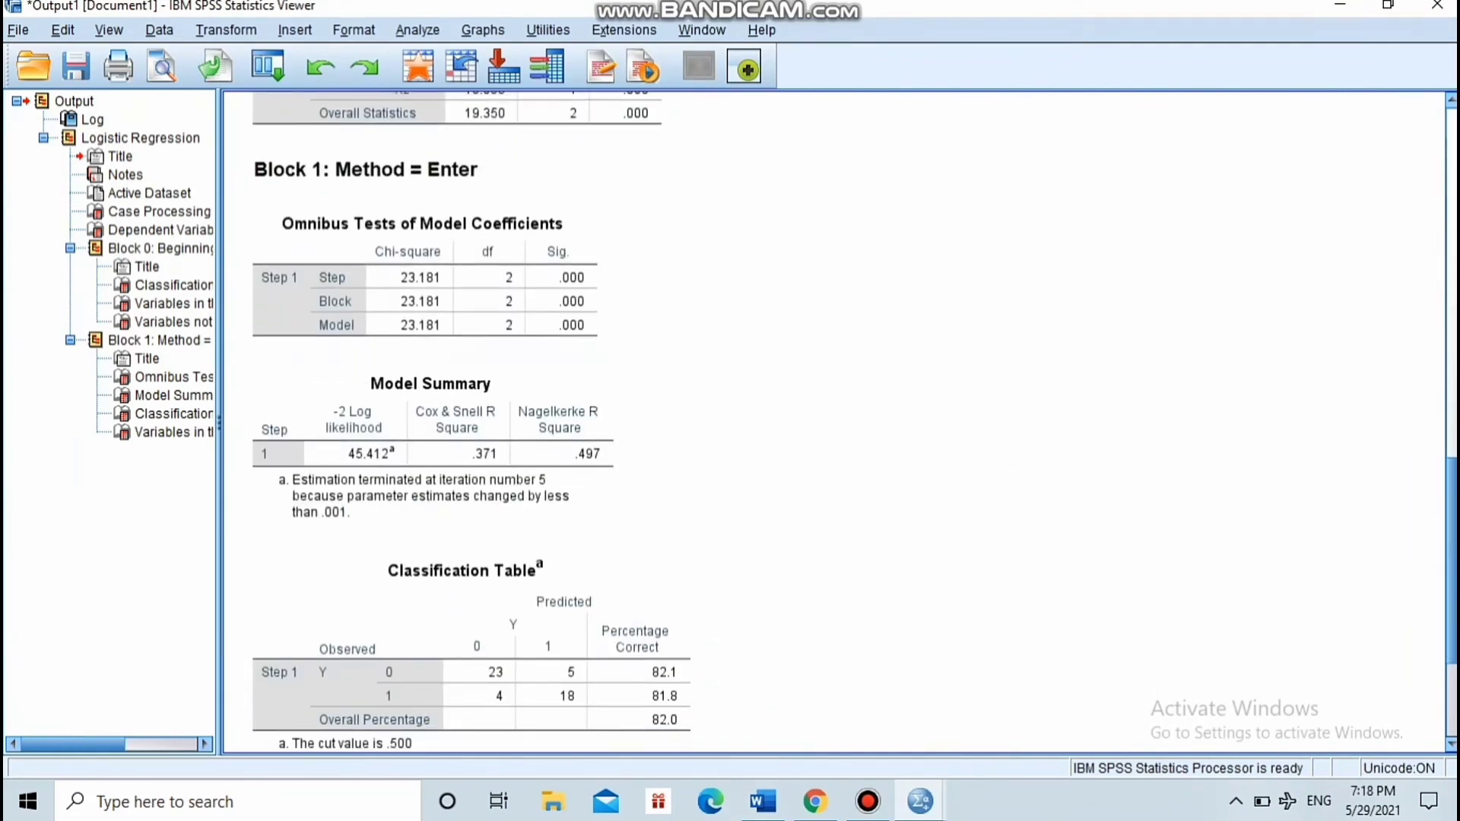
scroll(836, 422, "down", 6)
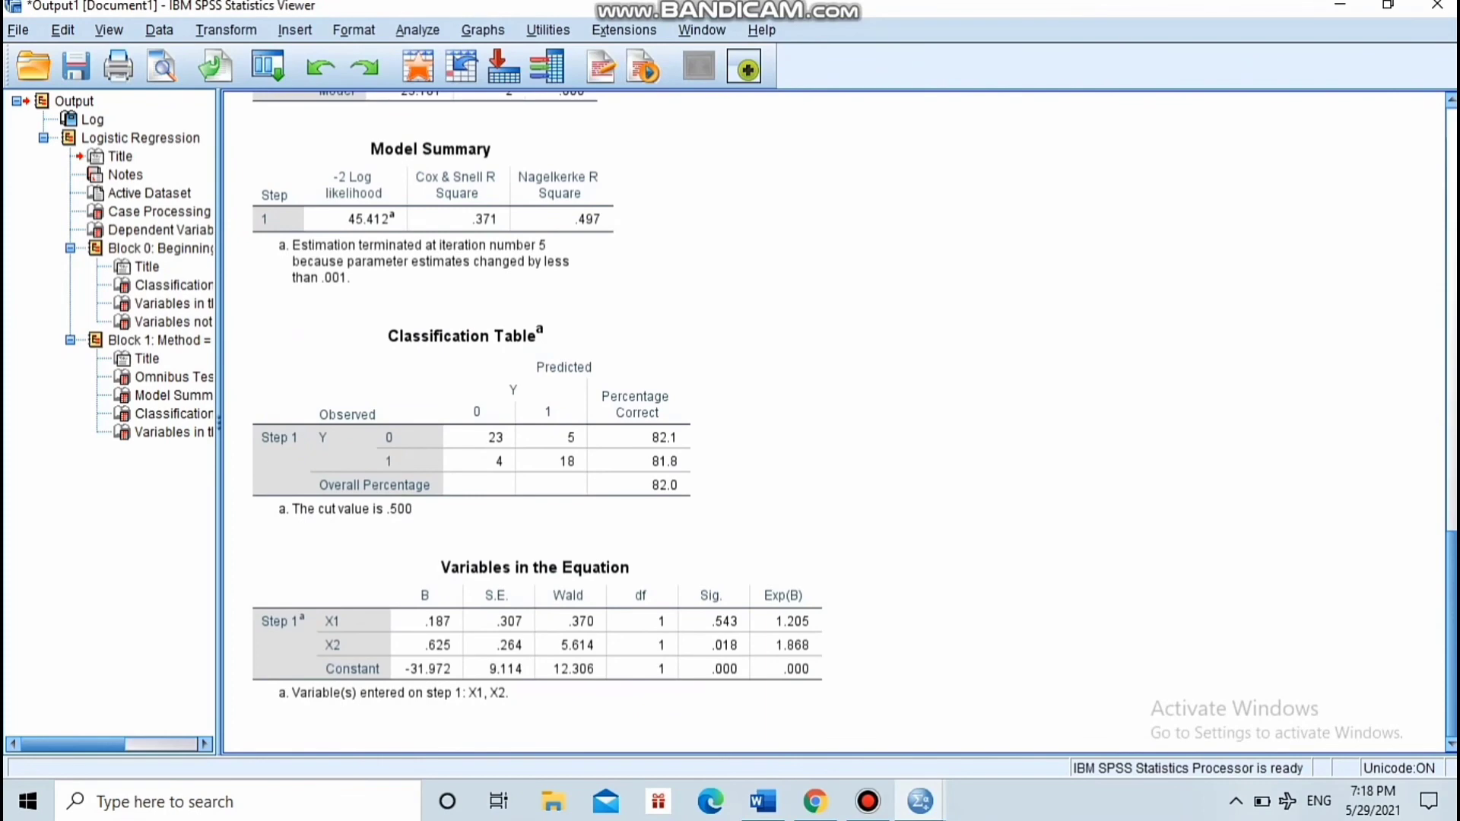
scroll(836, 422, "up", 10)
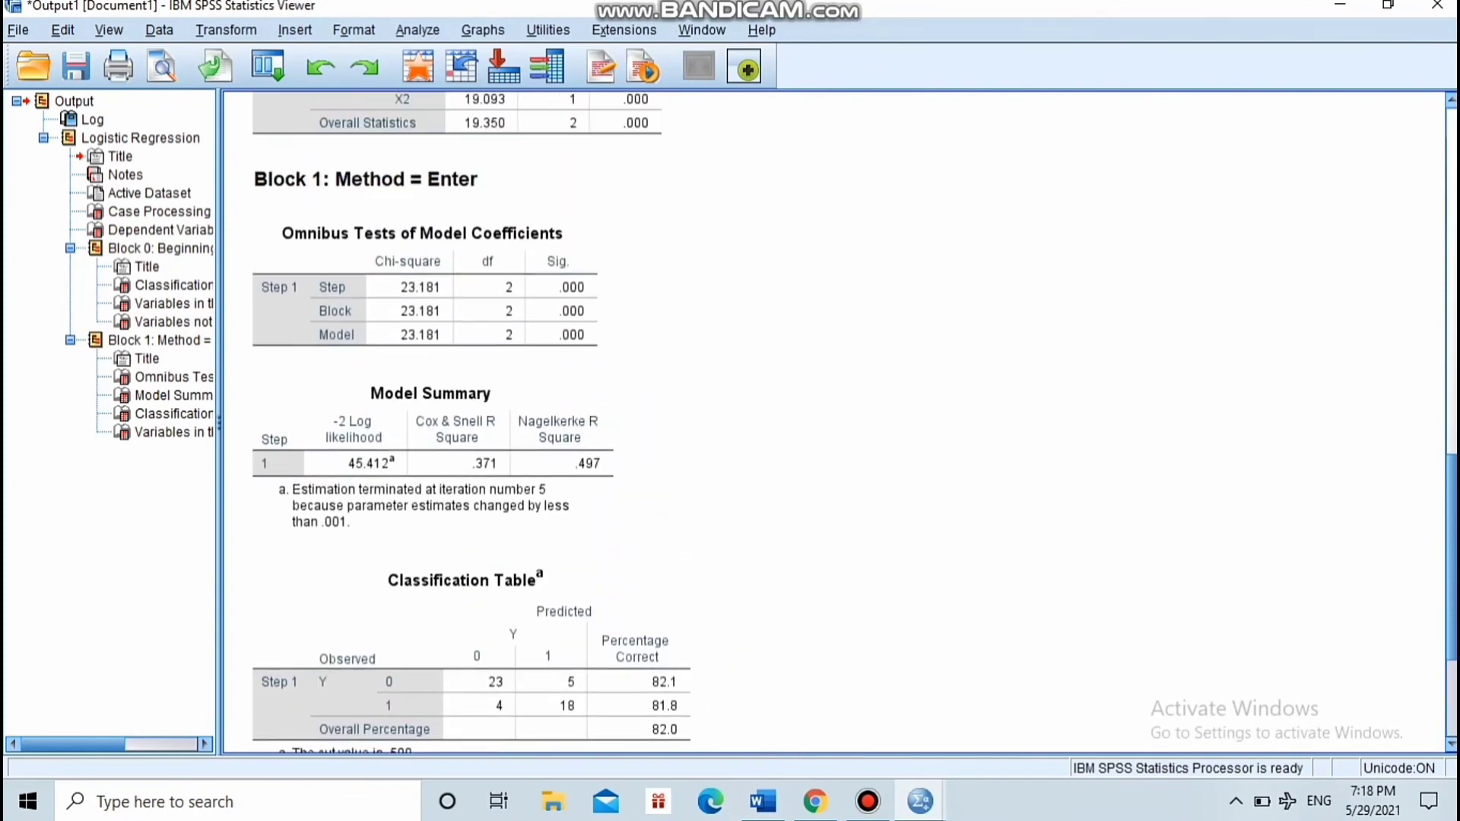
scroll(836, 422, "up", 4)
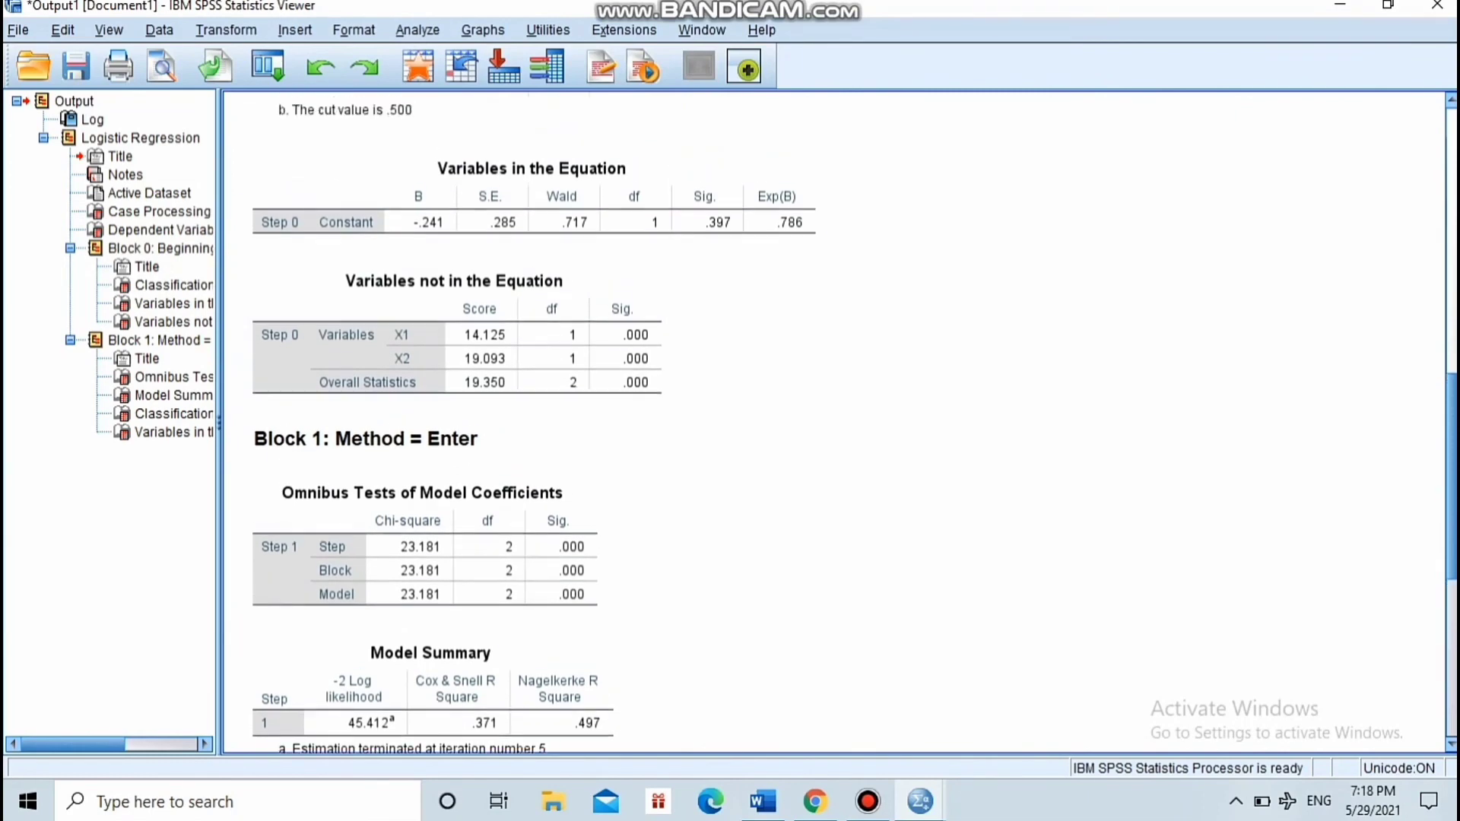
scroll(836, 422, "up", 15)
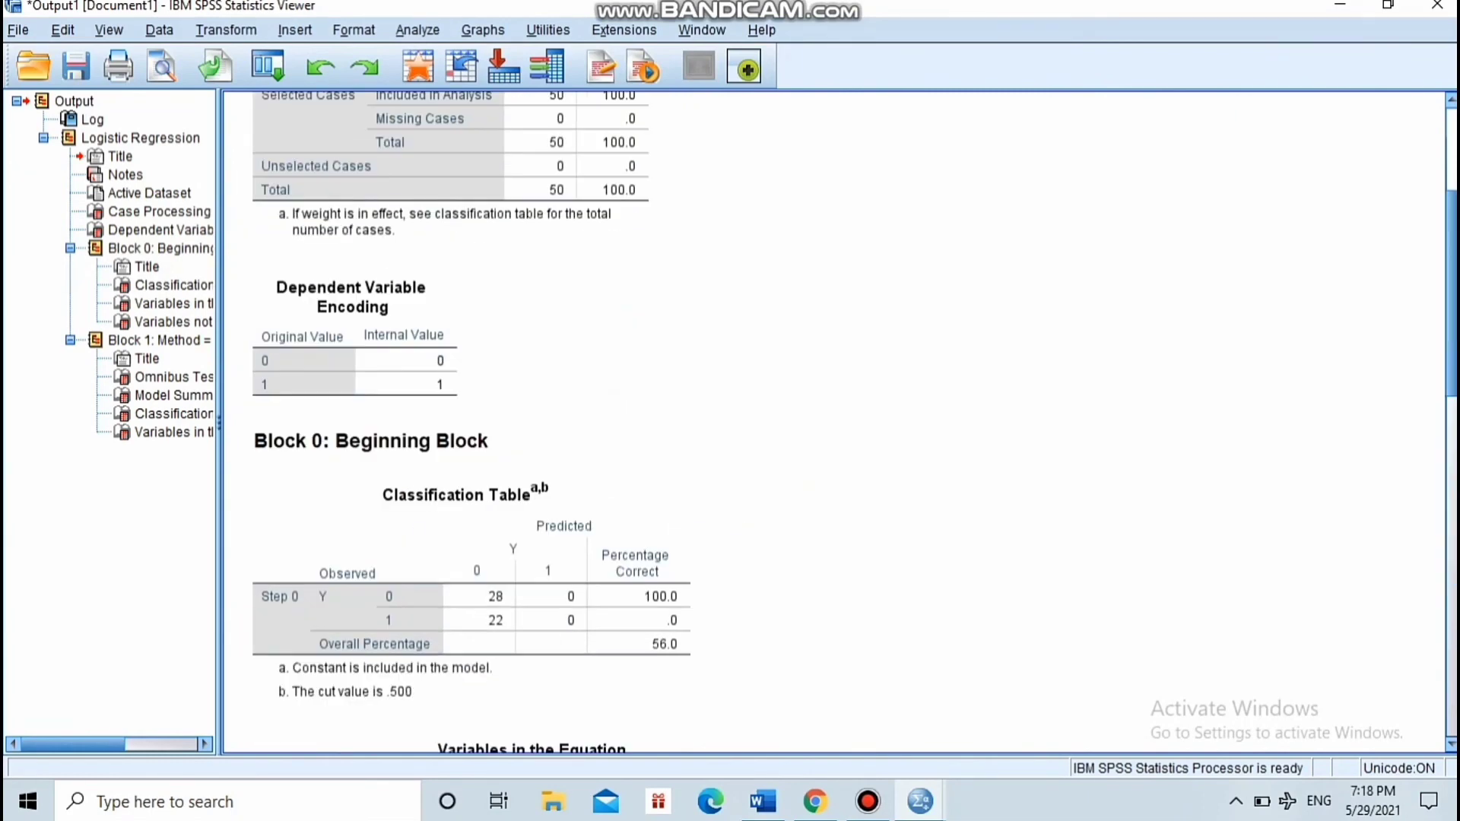
scroll(837, 422, "up", 5)
scroll(836, 422, "up", 1)
scroll(836, 422, "down", 2)
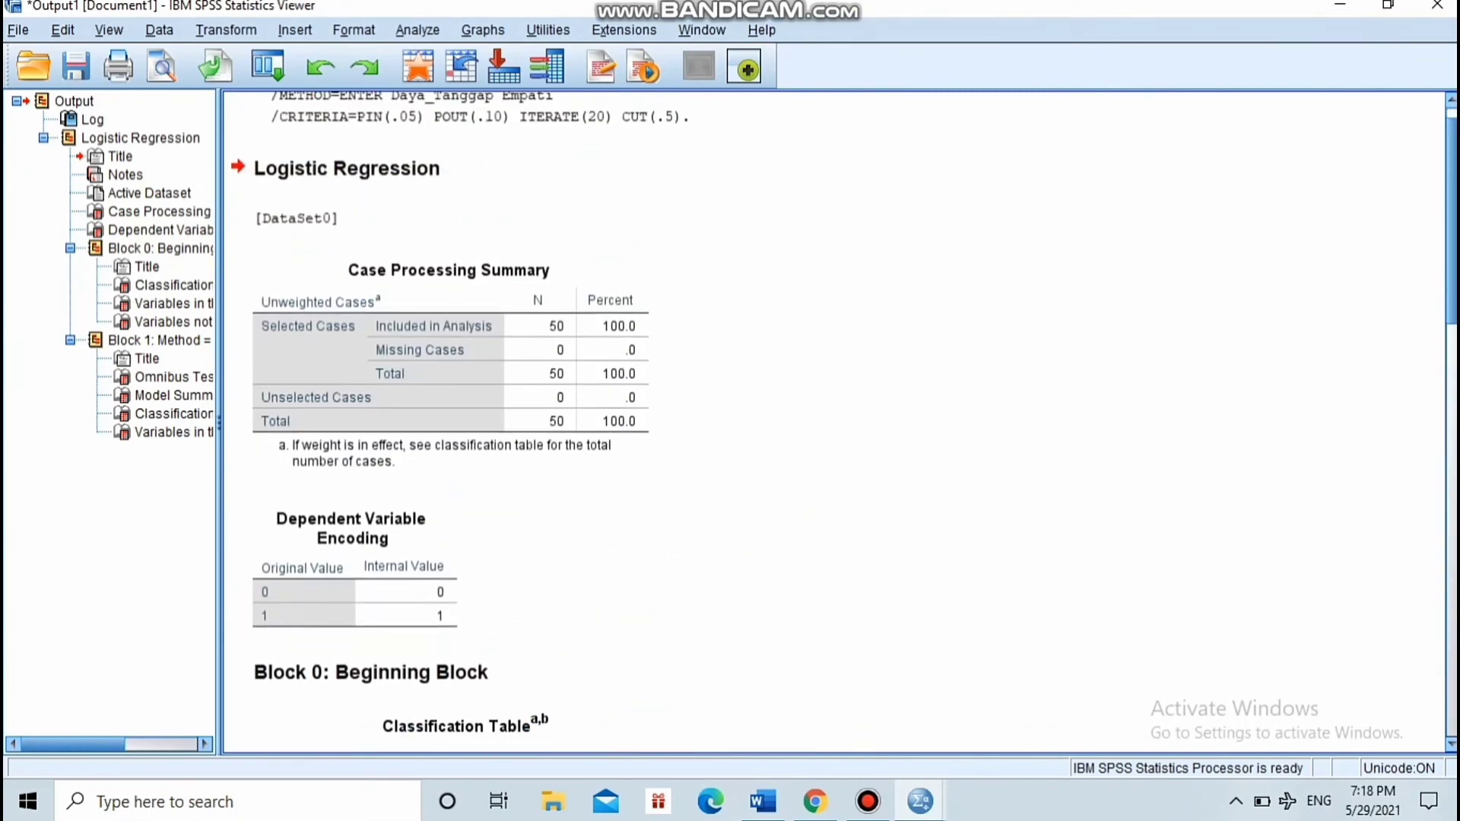